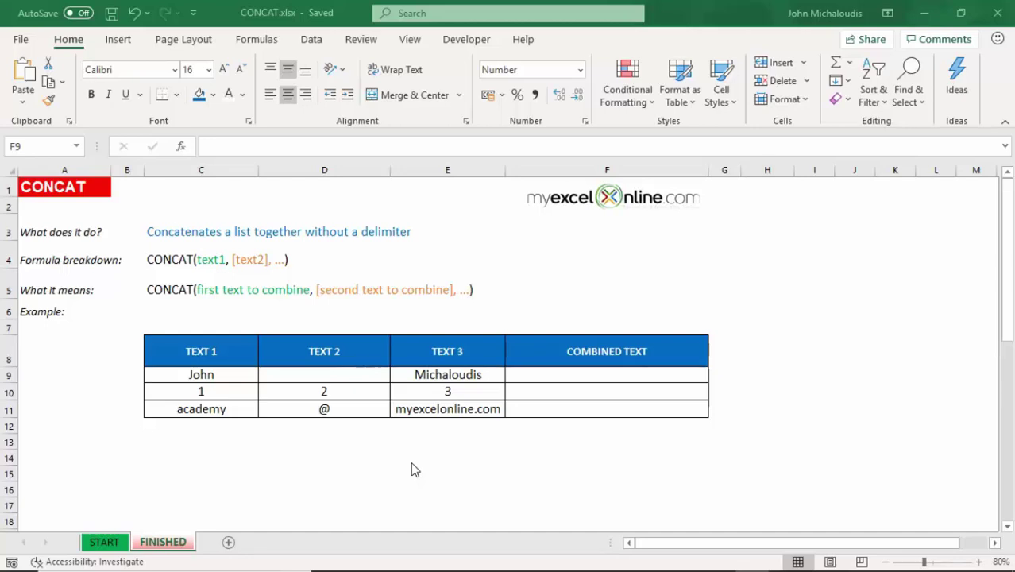
- Enter =CONCAT(C9,D9,E9) in cell F9 to combine the three texts of the first row
left_click(588, 378)
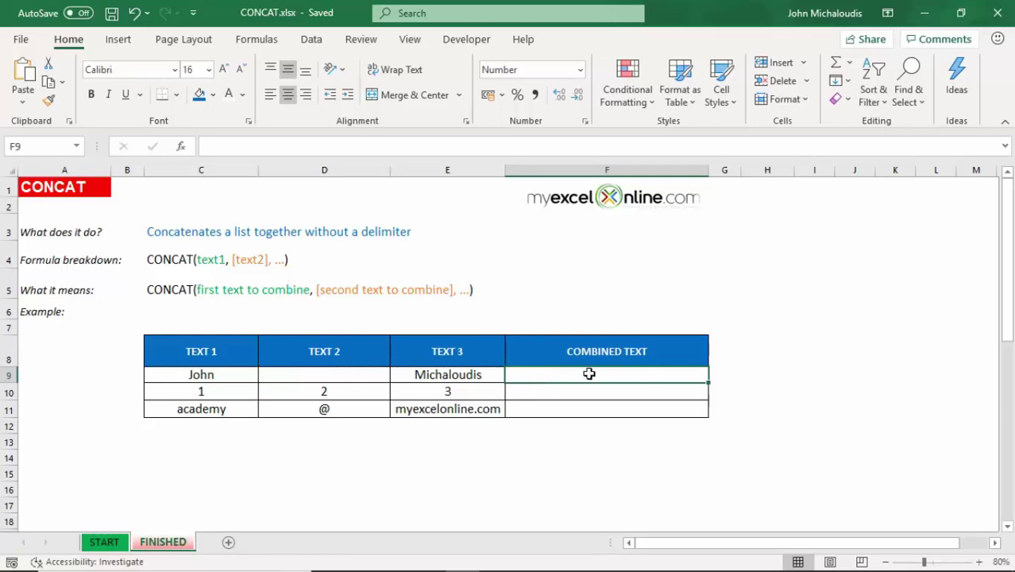
type("=c")
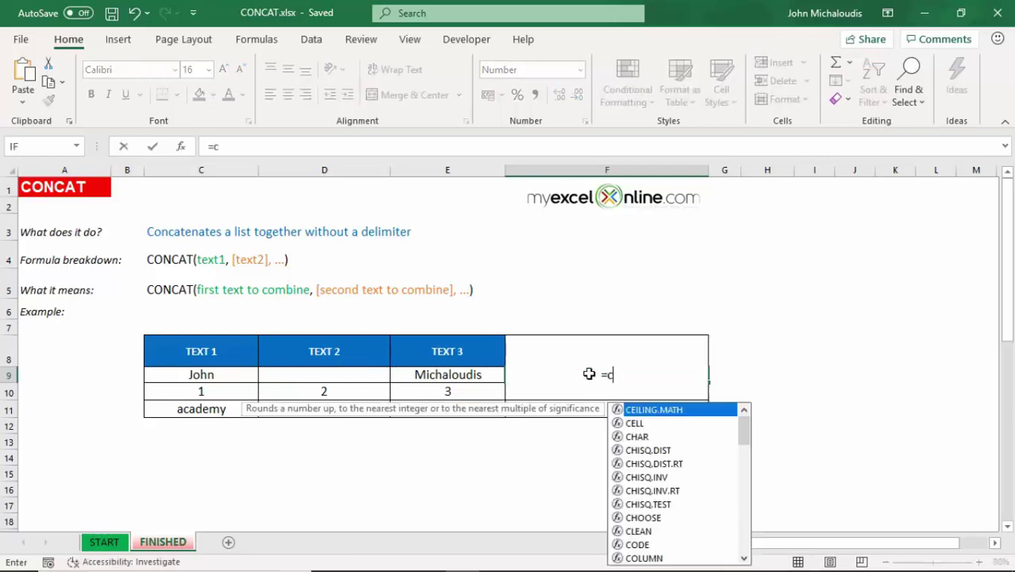
type("onca")
key("Tab")
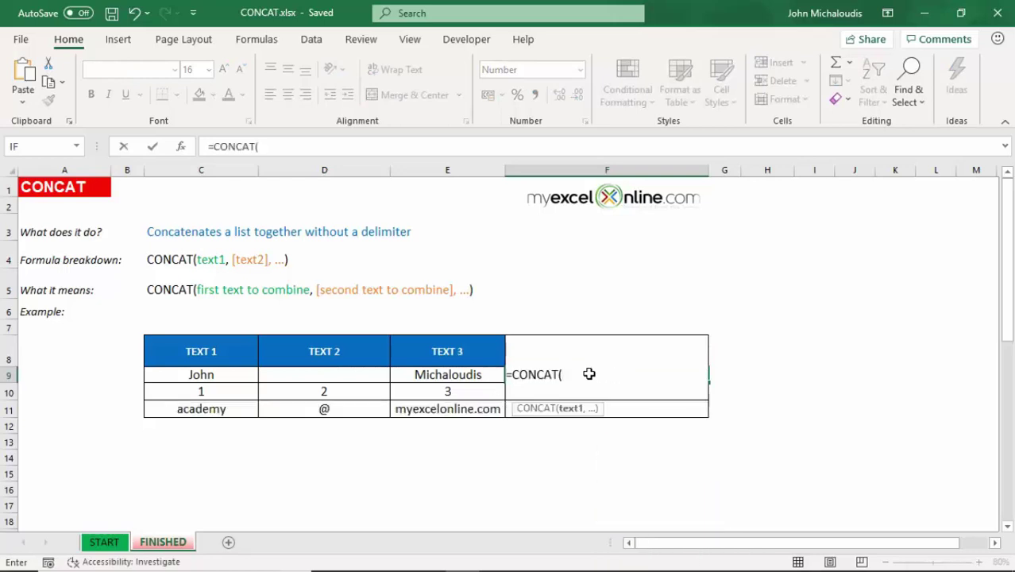
left_click(238, 373)
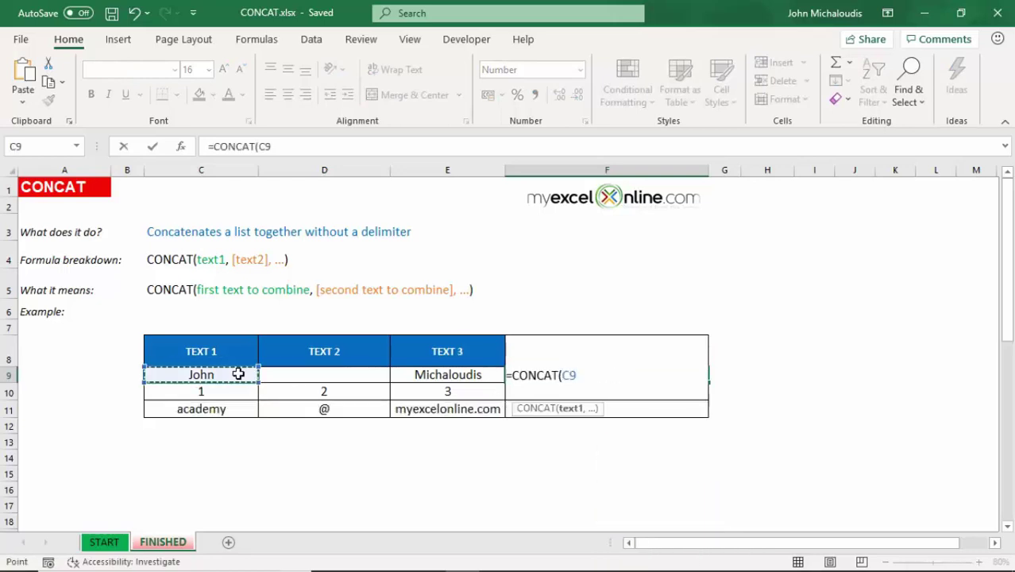
type(",")
left_click(310, 374)
type(",")
left_click(414, 377)
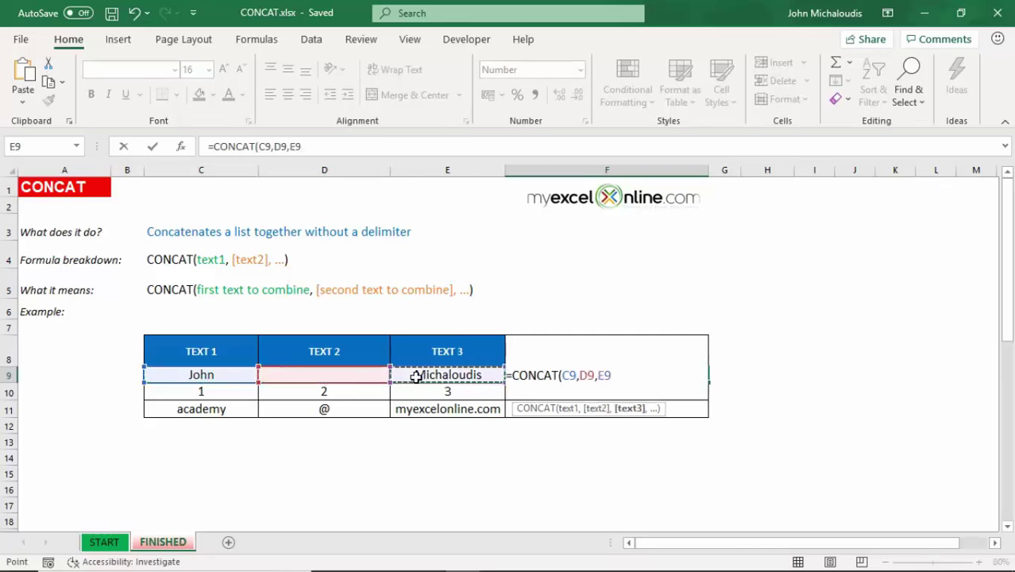
type(")")
key("Return")
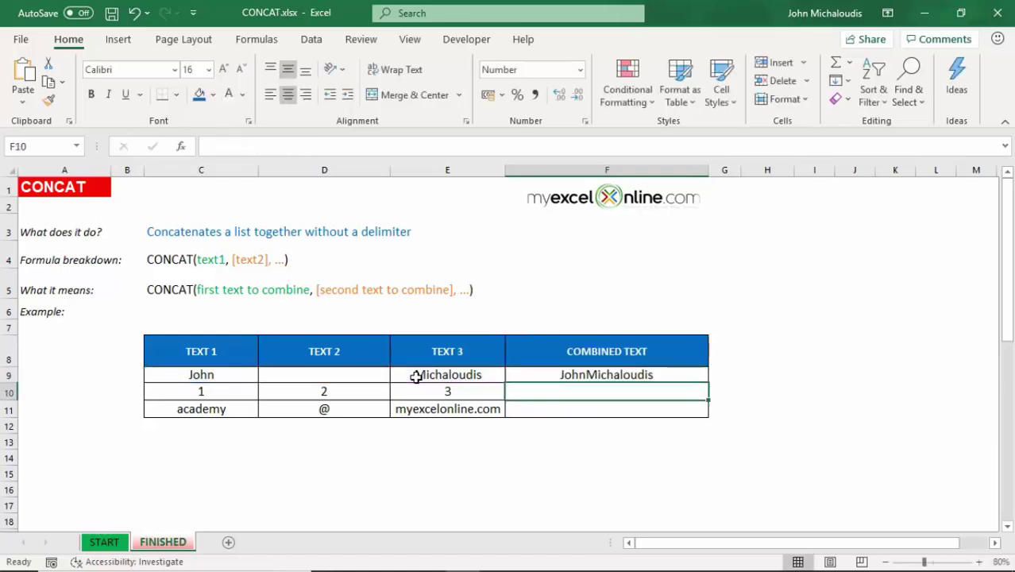
- Enter a single space in cell D9 to separate the first and last names in the combined text
left_click(576, 375)
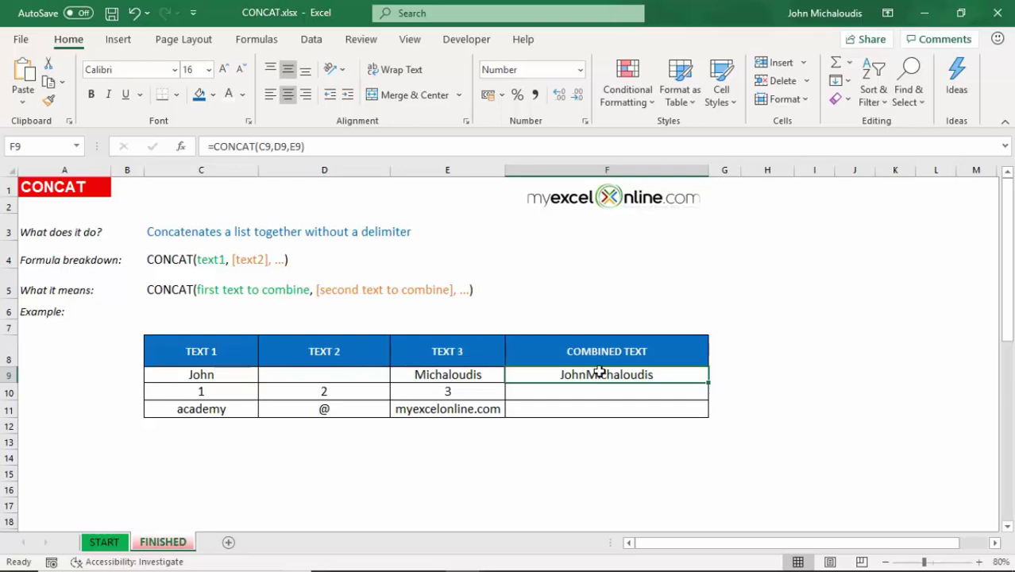
left_click(352, 379)
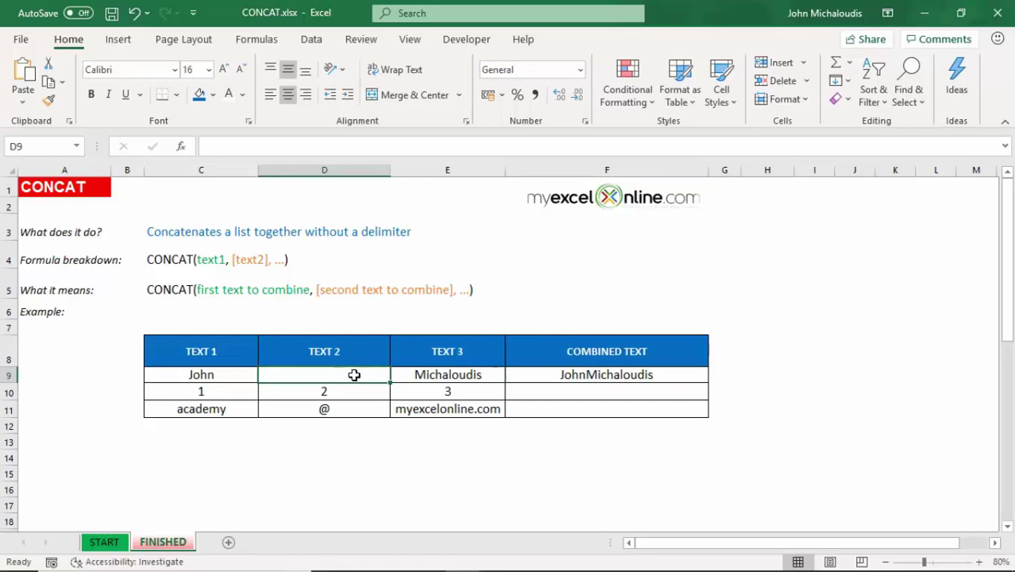
double_click(354, 375)
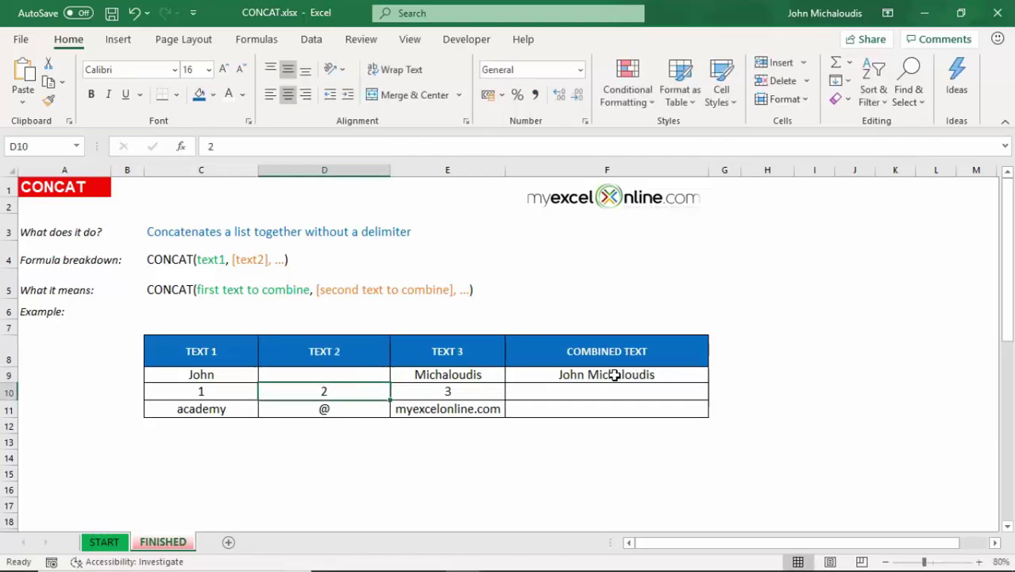
- Enter =CONCAT(C10:E10) in cell F10 to combine the numbers of the second row as a range
left_click(615, 391)
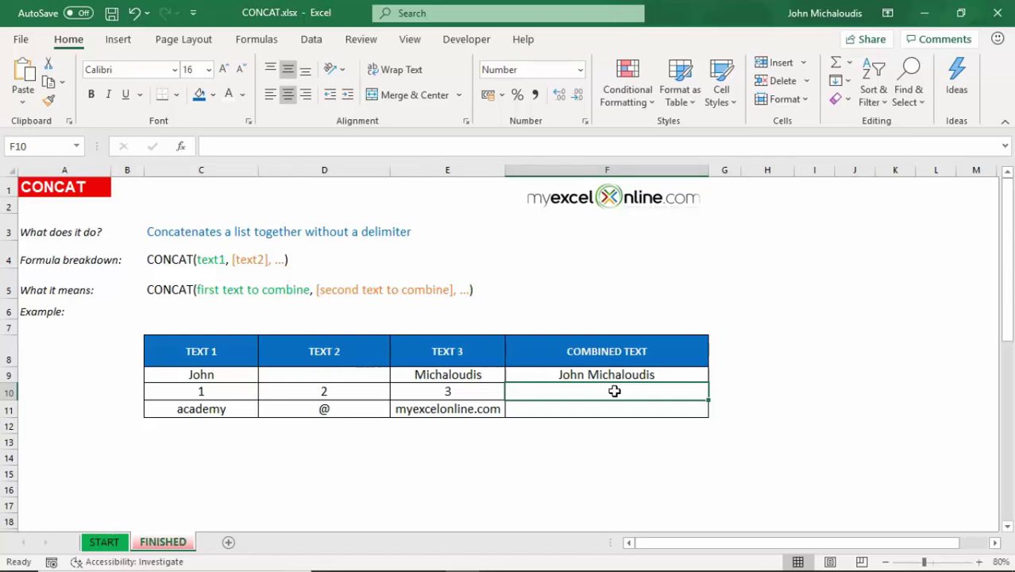
type("=conca")
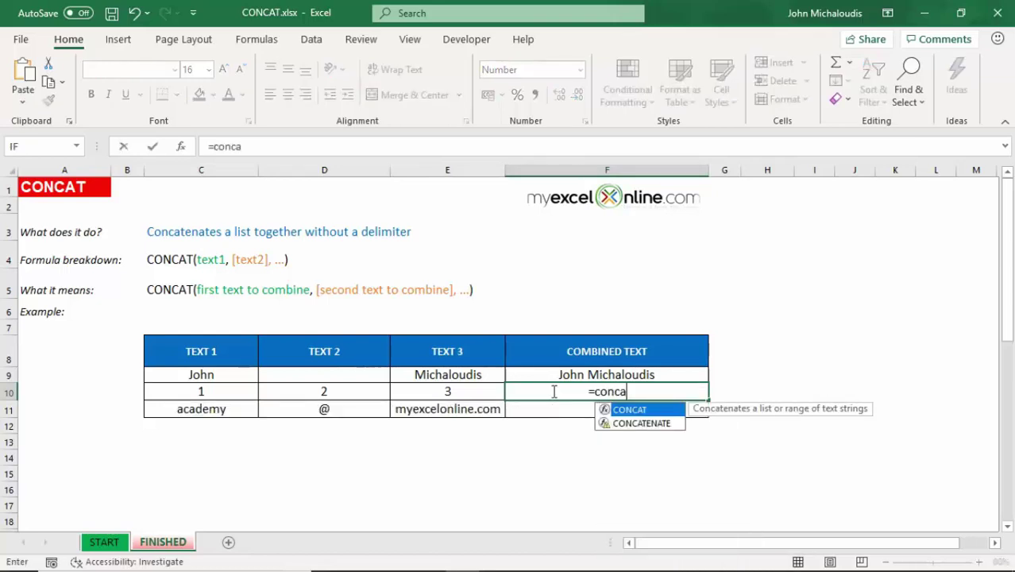
key("Tab")
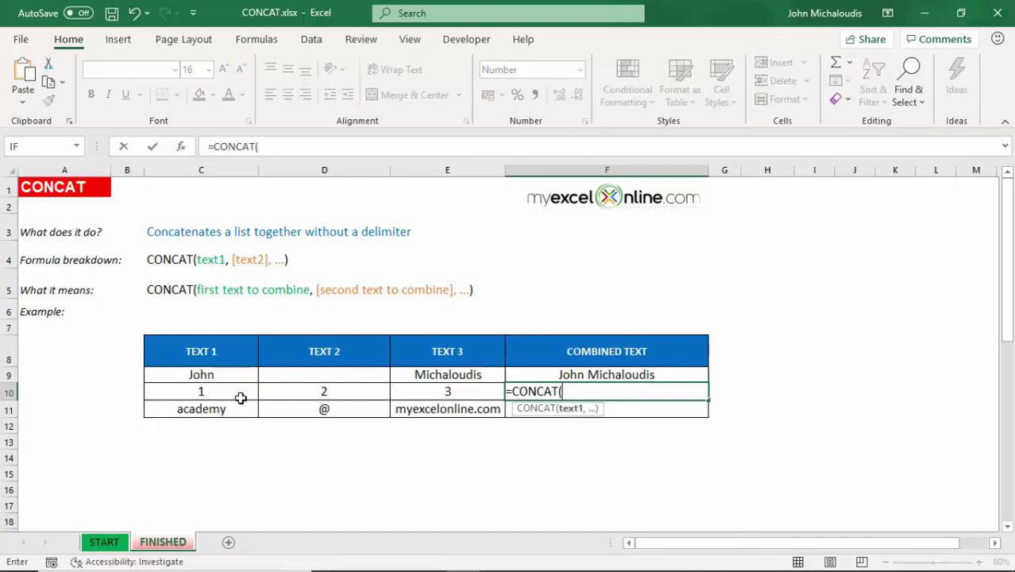
left_click_drag(228, 397, 430, 394)
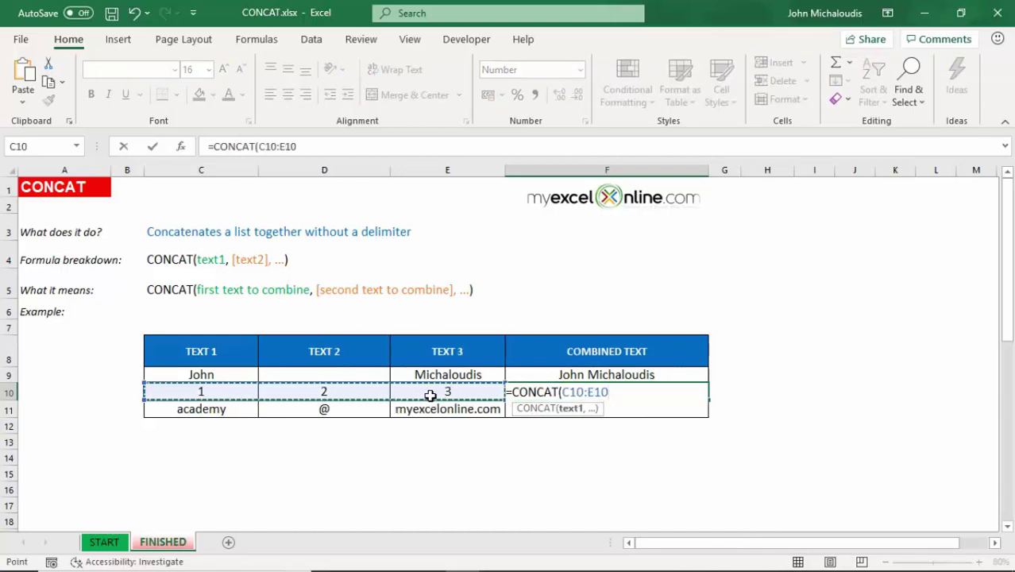
type(")")
key("Return")
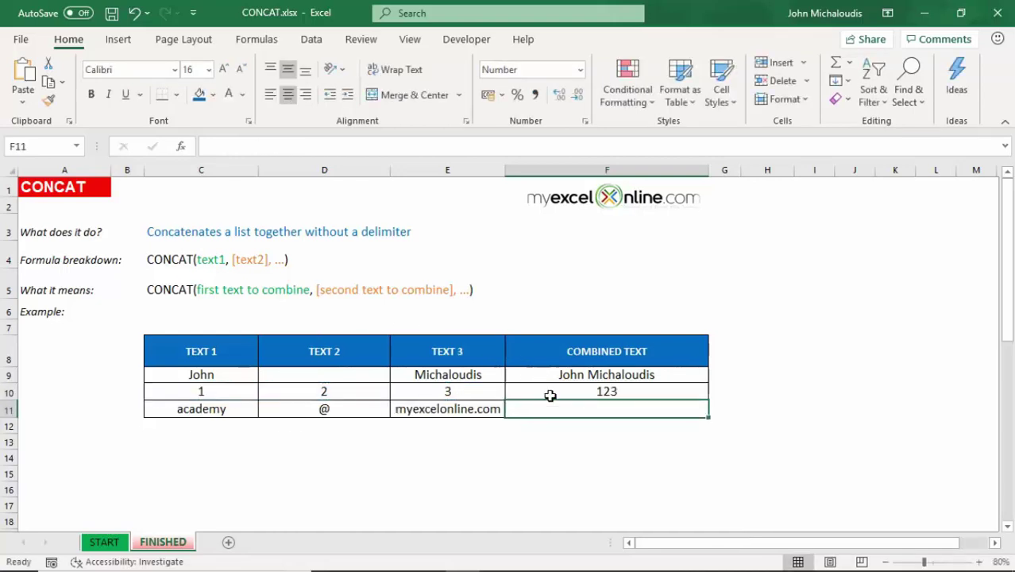
- Fill the CONCAT formula from F10 down to F11
left_click(595, 391)
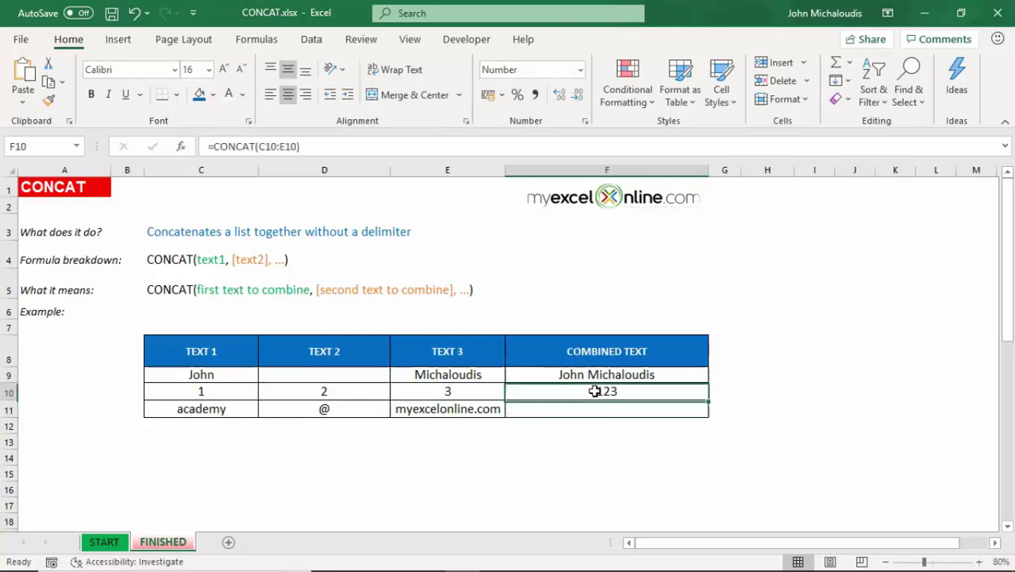
mouse_move(706, 401)
left_mouse_down()
mouse_move(709, 411)
mouse_move(694, 410)
left_mouse_up()
left_click(693, 410)
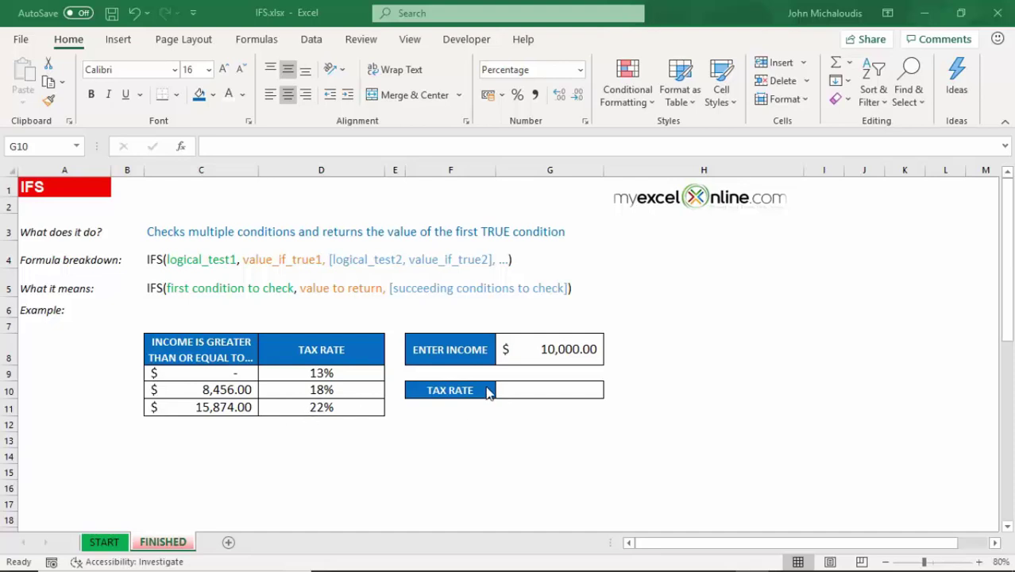
- Begin an IFS formula in tax rate cell G10 whose first condition, G8<8456, returns 13%
left_click(537, 350)
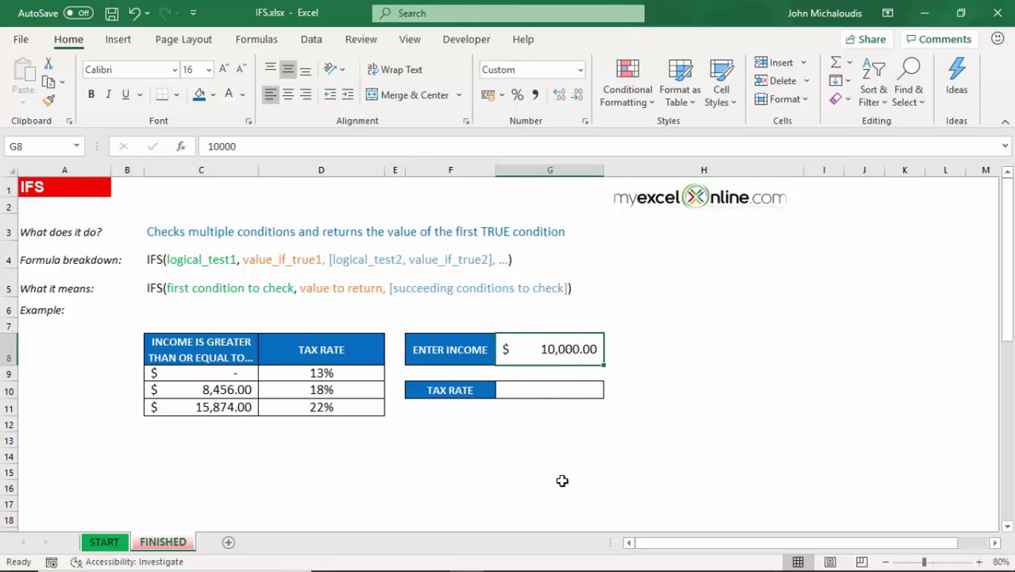
left_click(530, 396)
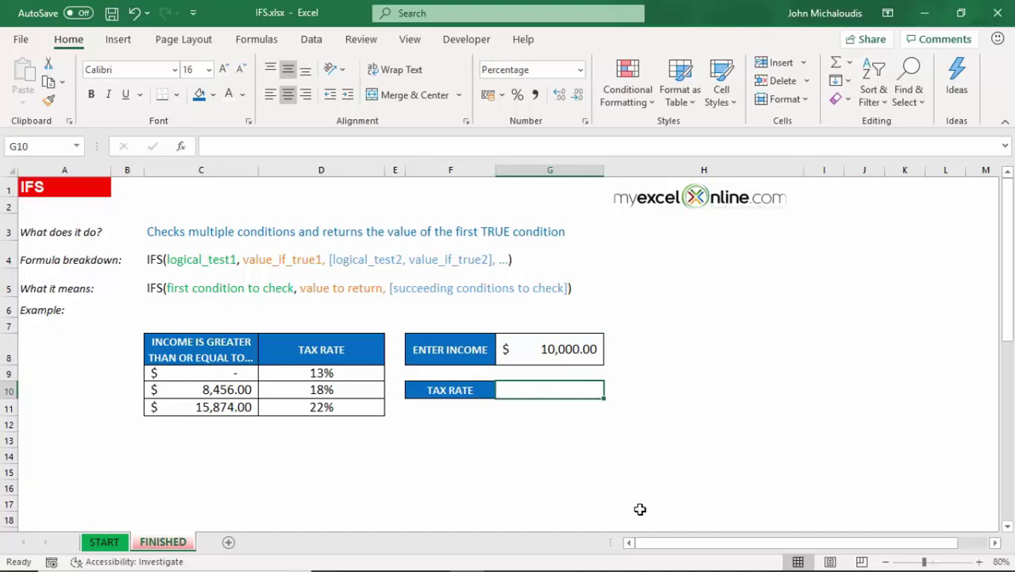
type("=IFS(")
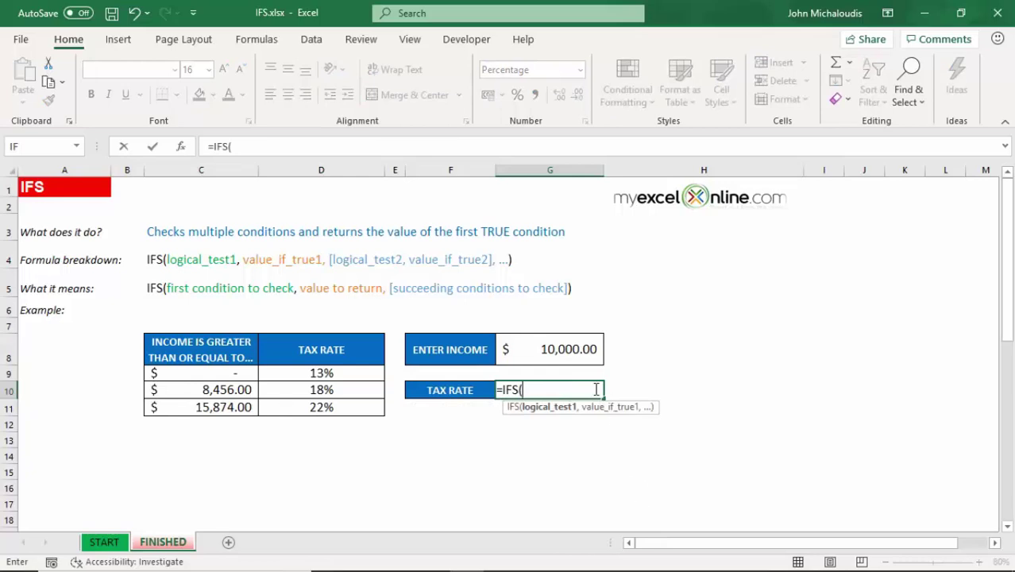
left_click(570, 351)
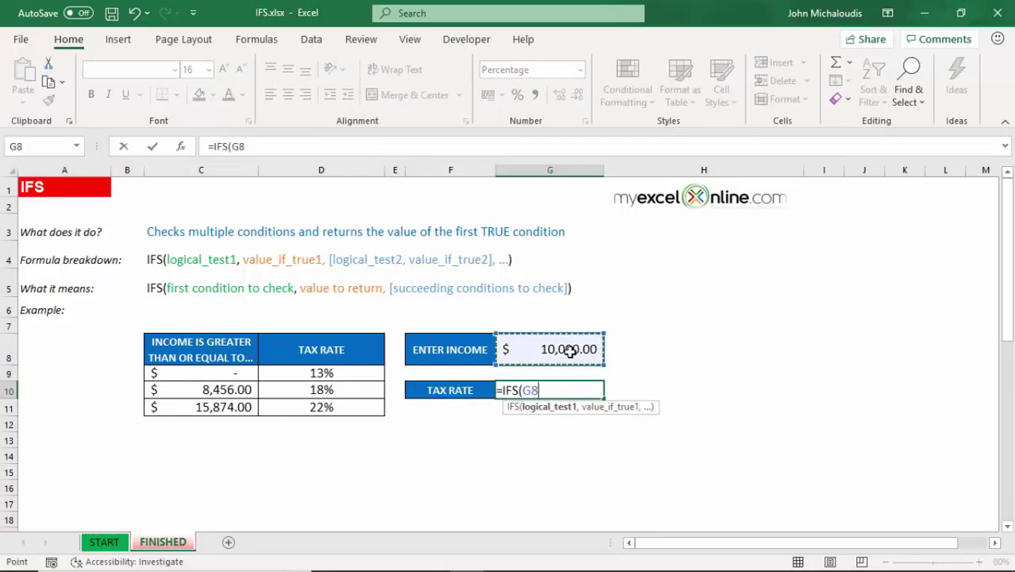
type("<")
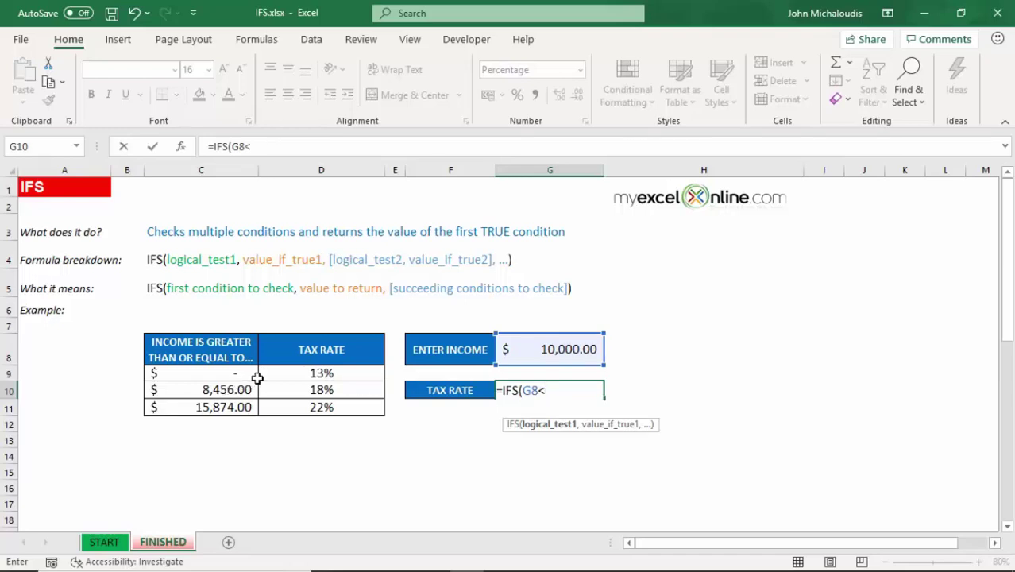
type("8456,")
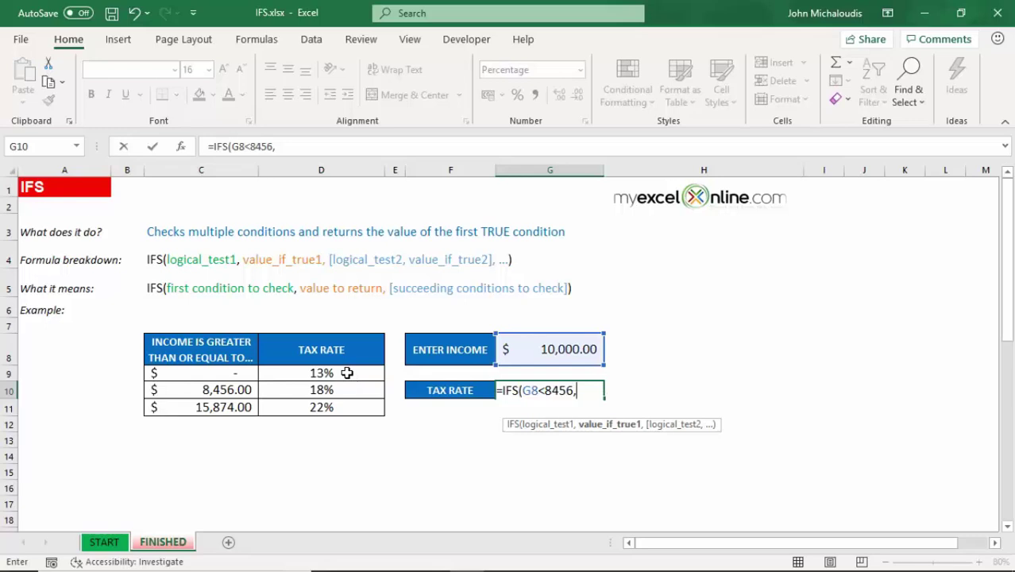
type("13%,")
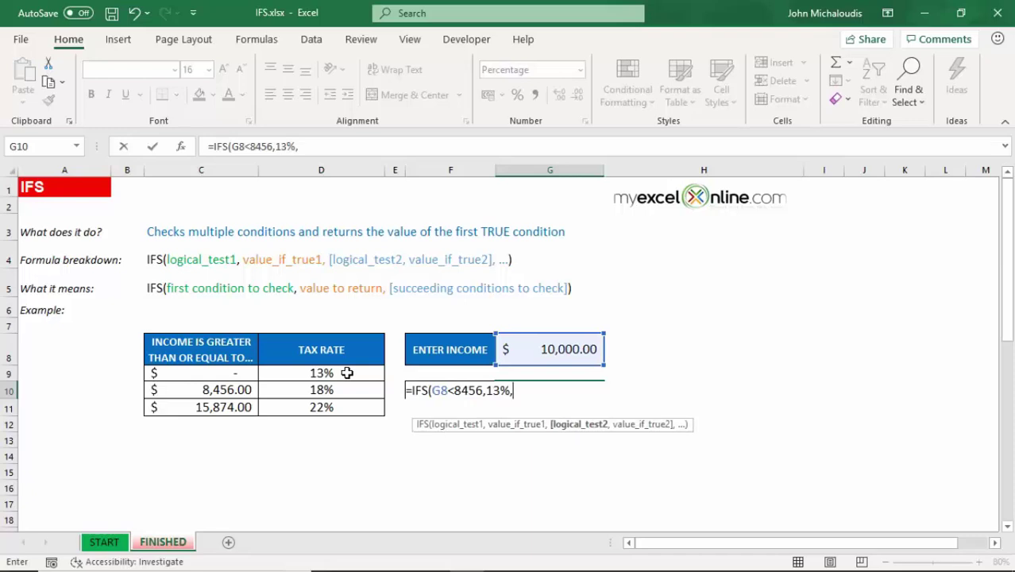
- Add a second condition to the IFS formula, G8<15874, returning 18%
left_click(554, 351)
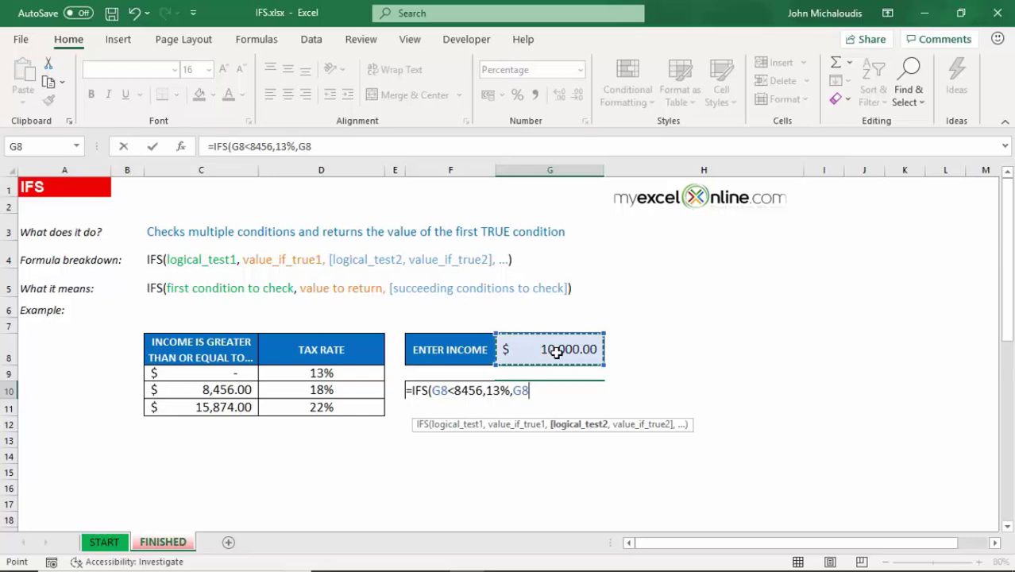
type("<")
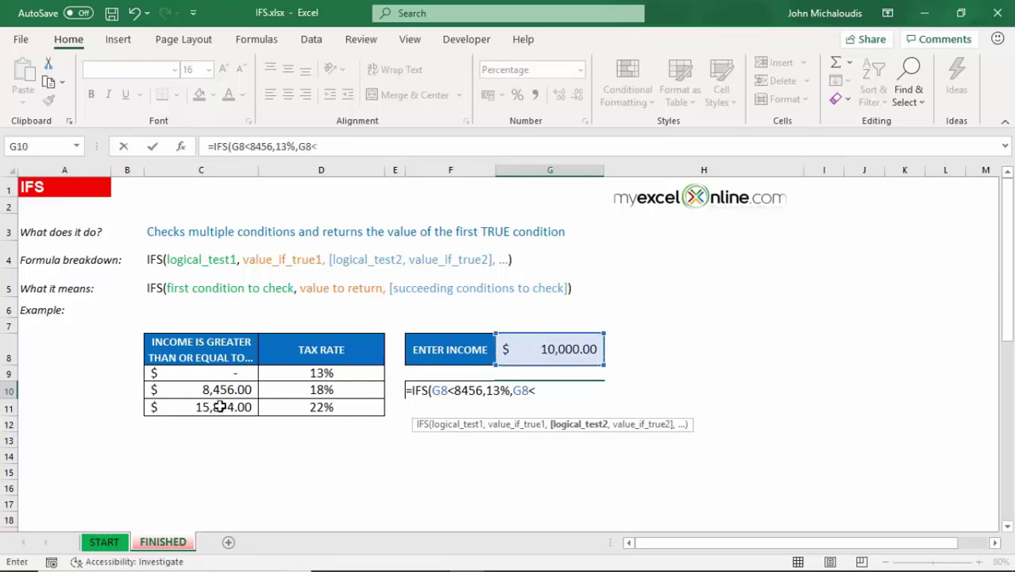
type("15874,")
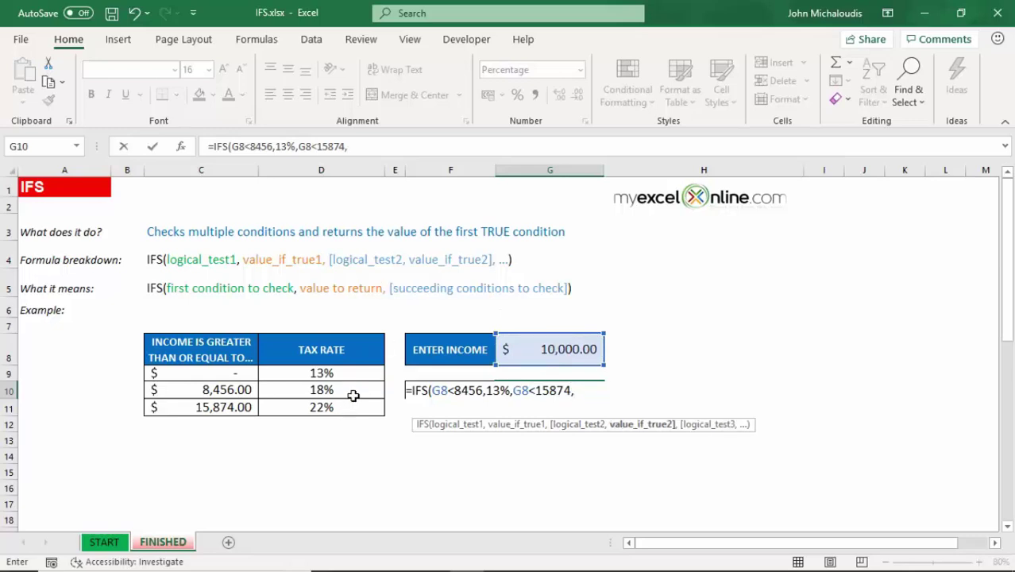
type("18%,")
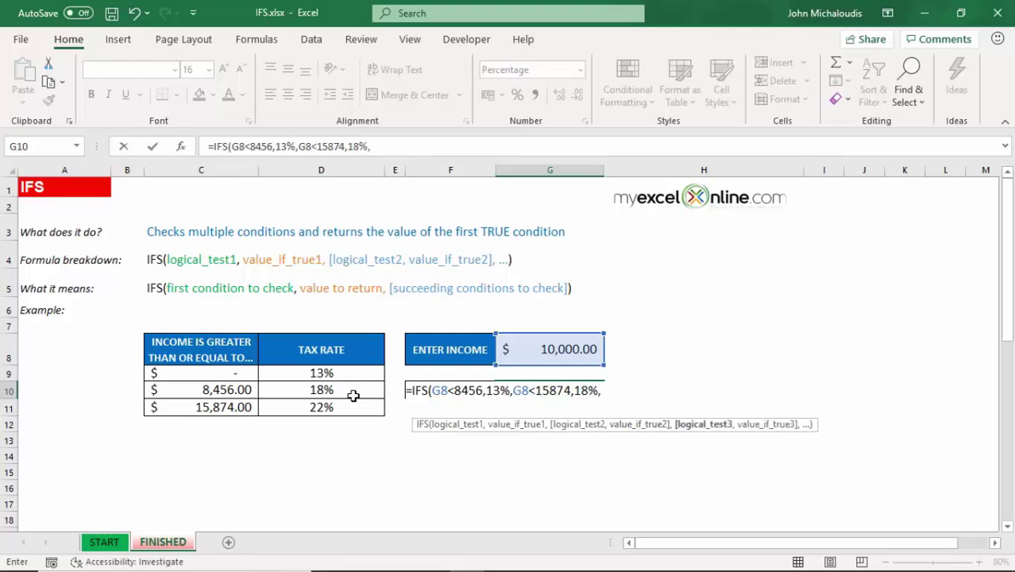
- Complete the IFS formula in G10 with a third condition, G8>=15874, returning 22%
left_click(561, 351)
type(">=")
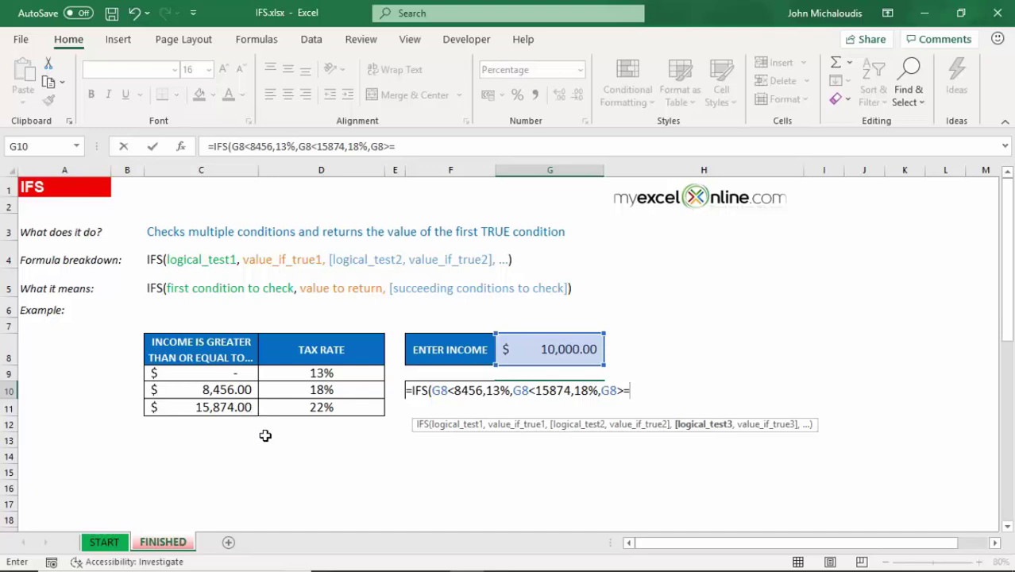
type("15874,")
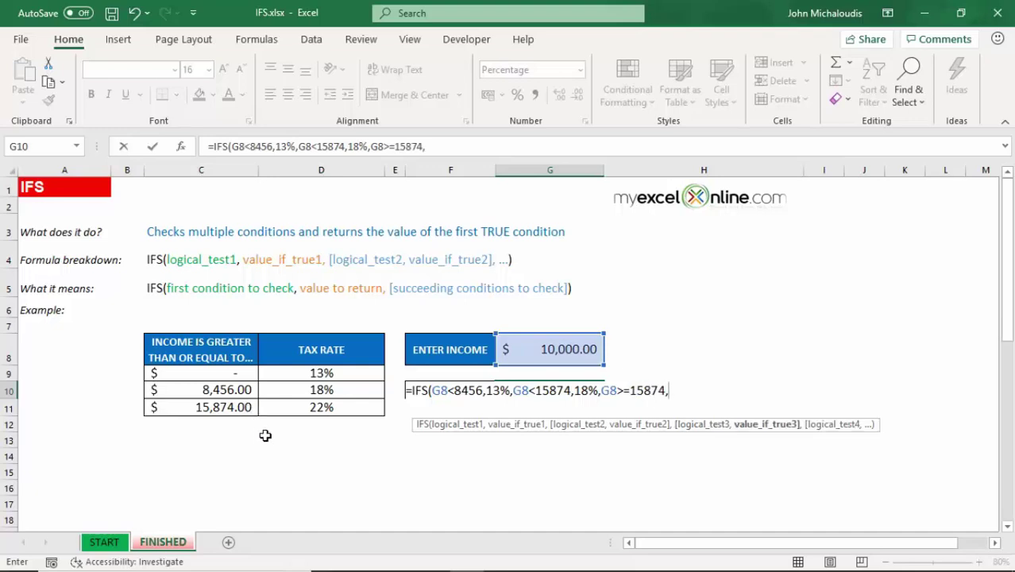
type("22%)")
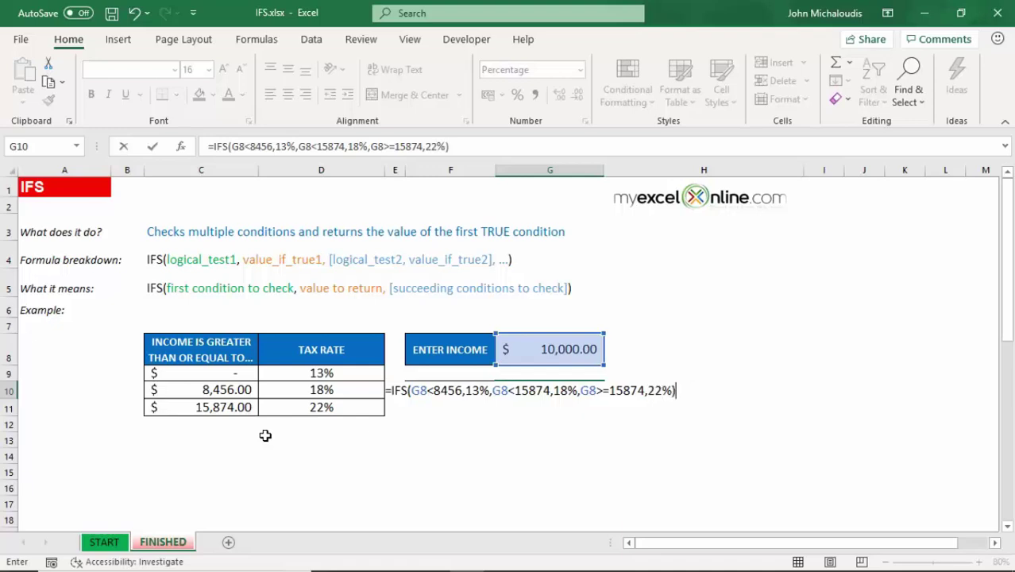
key("Return")
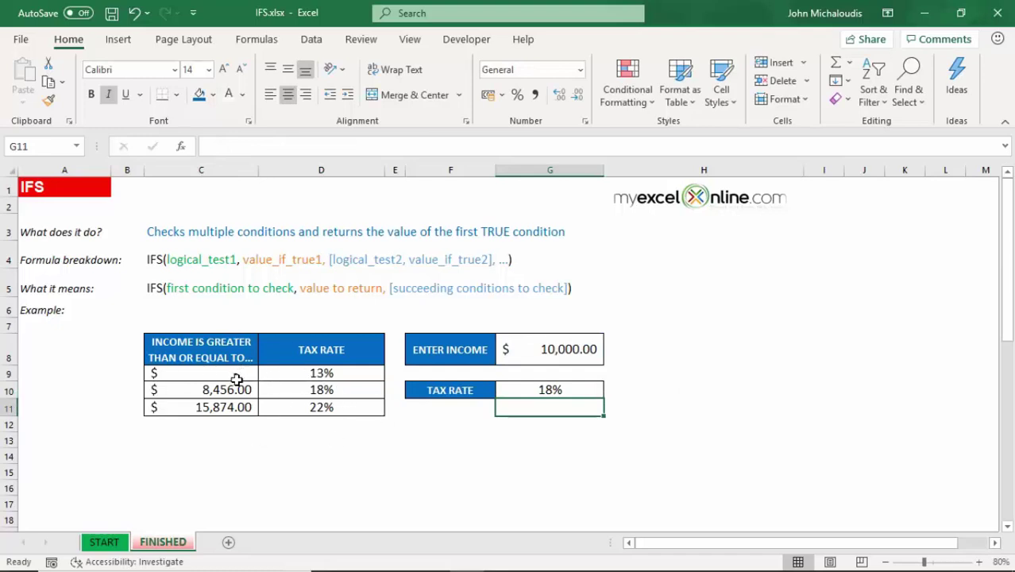
- Test the IFS tax rate formula by entering an income of 8,000, followed by 9,000, in cell G8
left_click(545, 354)
type("8,000")
key("Return")
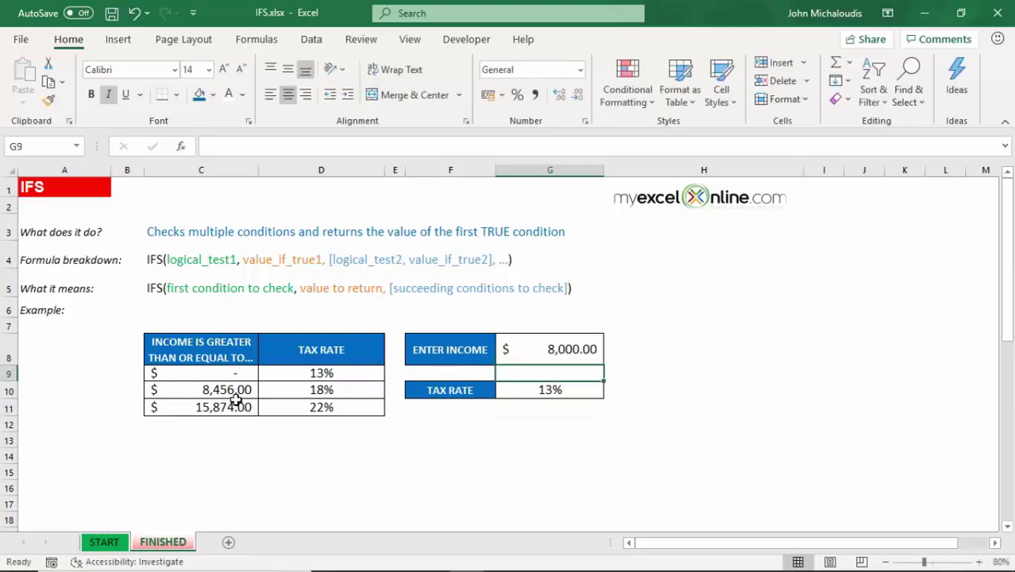
left_click(550, 341)
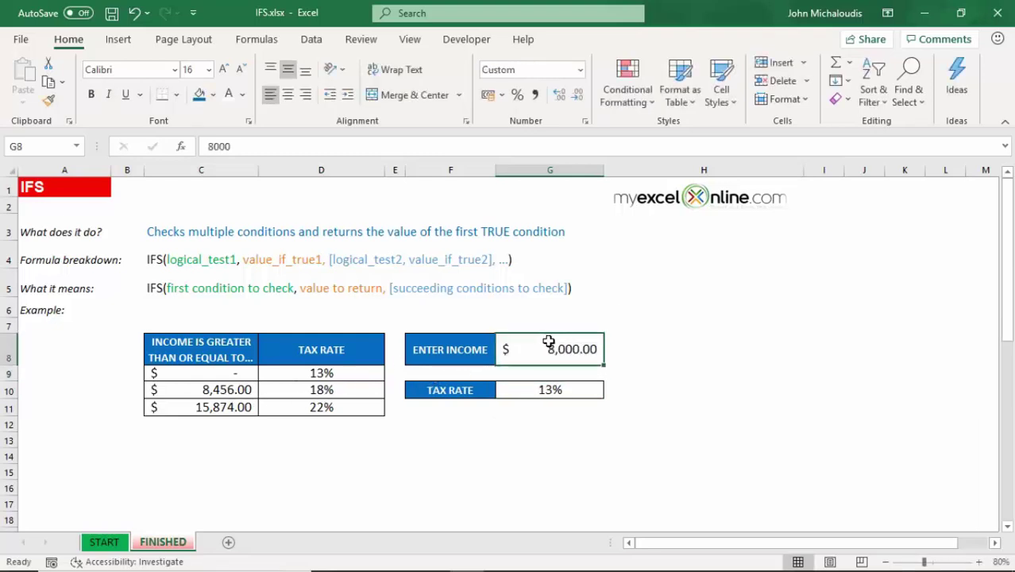
type("9000")
key("Return")
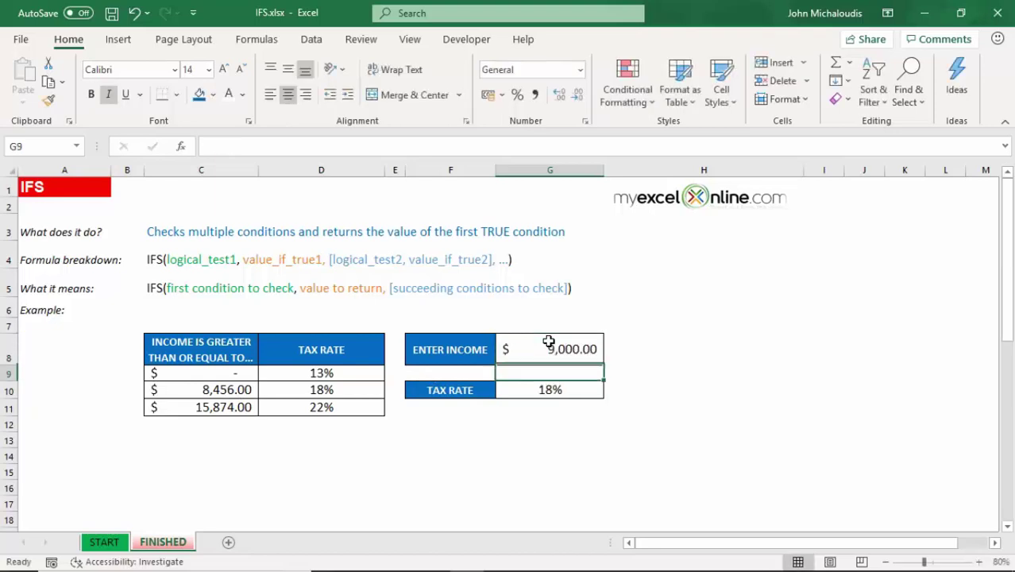
- Set the income in G8 to 15,880 to test the highest tax bracket
left_click(561, 347)
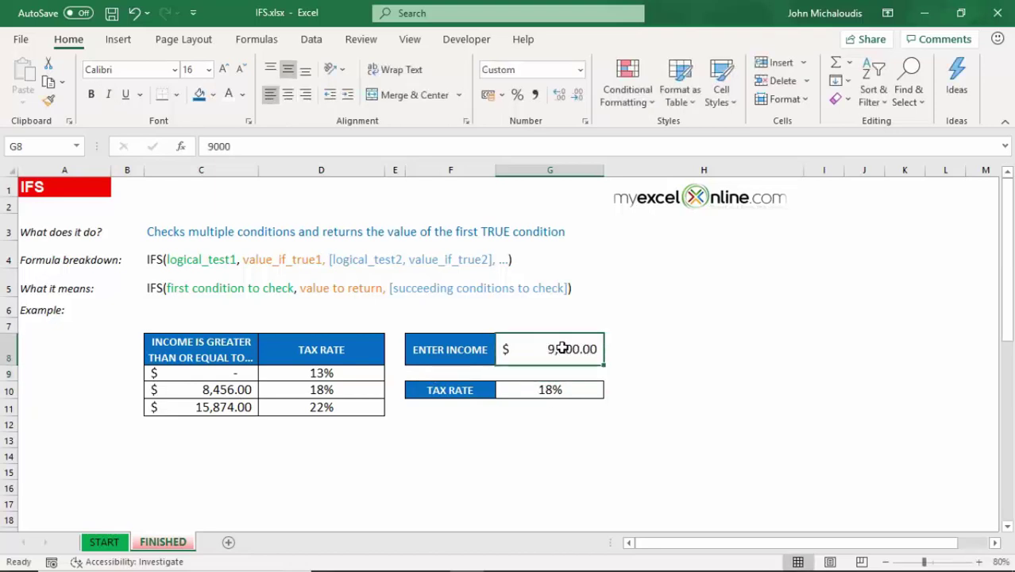
type("15")
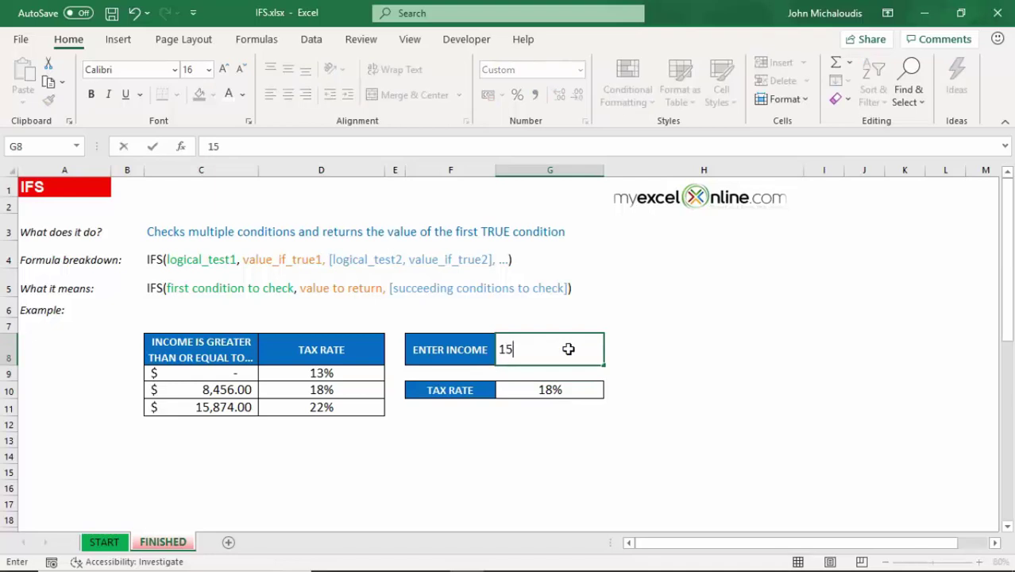
type(",880")
key("Return")
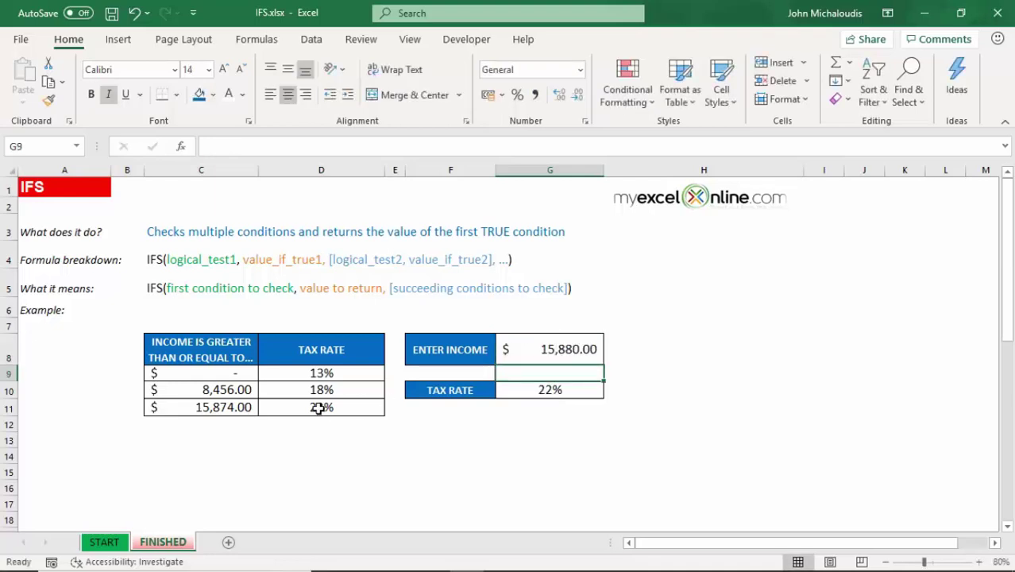
- Select tax rate cell G10 and enlarge the formula display area to fit several lines
left_click(546, 352)
left_click(558, 390)
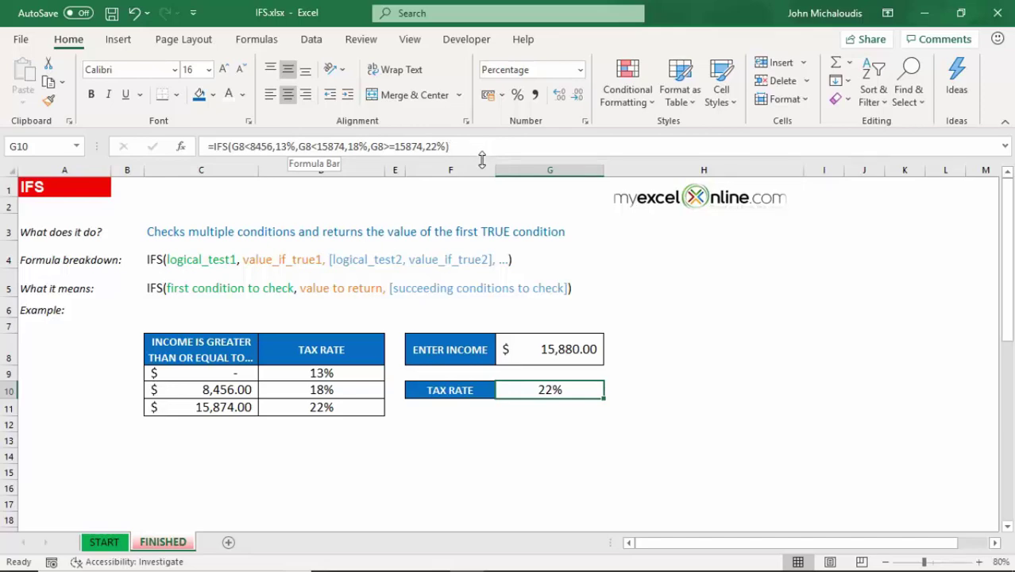
left_click_drag(481, 159, 487, 199)
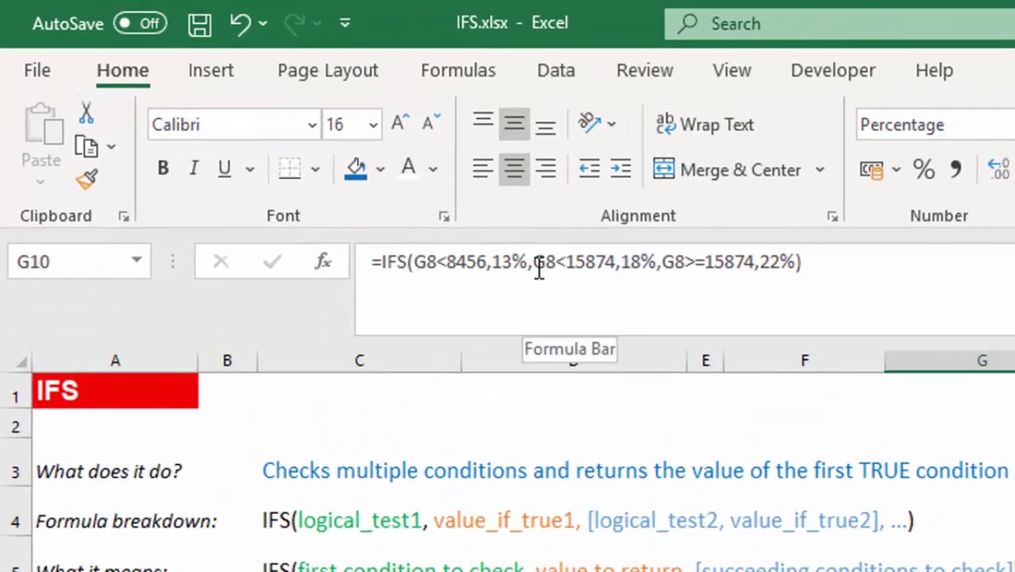
- Split the IFS formula in G10 into three lines by adding a line break before the second and third conditions
left_click(537, 263)
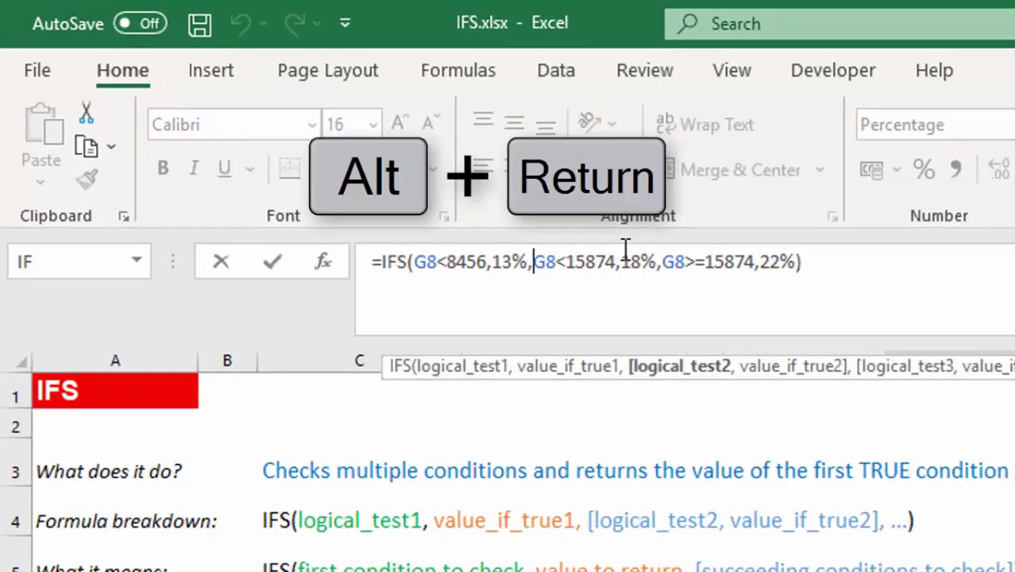
key("alt+Return")
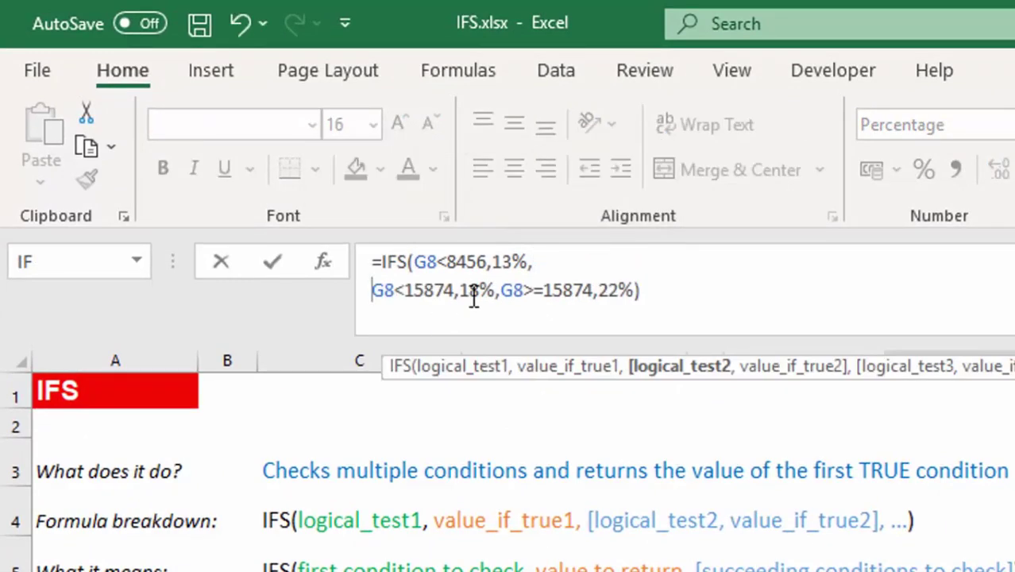
left_click(501, 291)
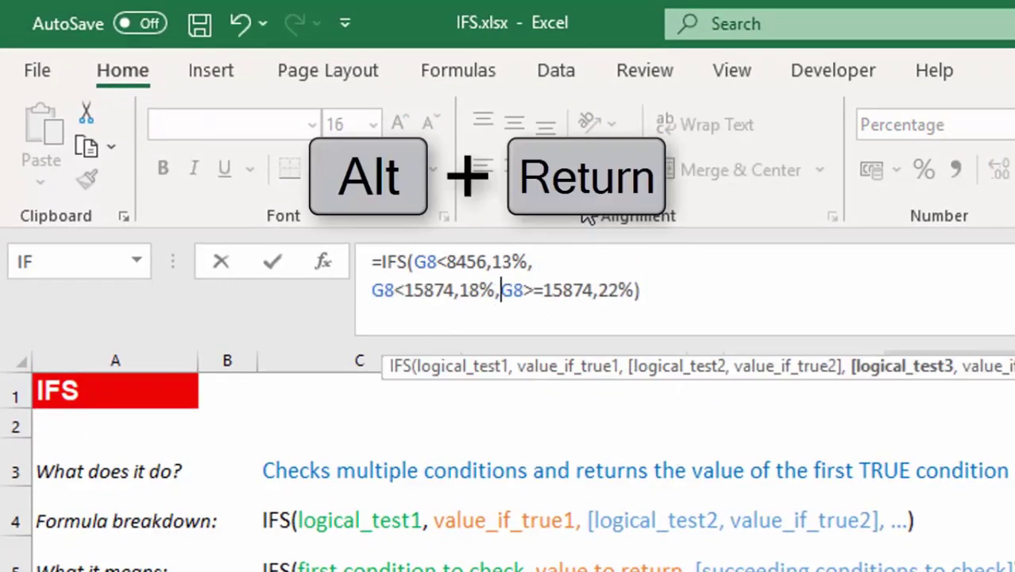
key("alt+Return")
left_click(571, 323)
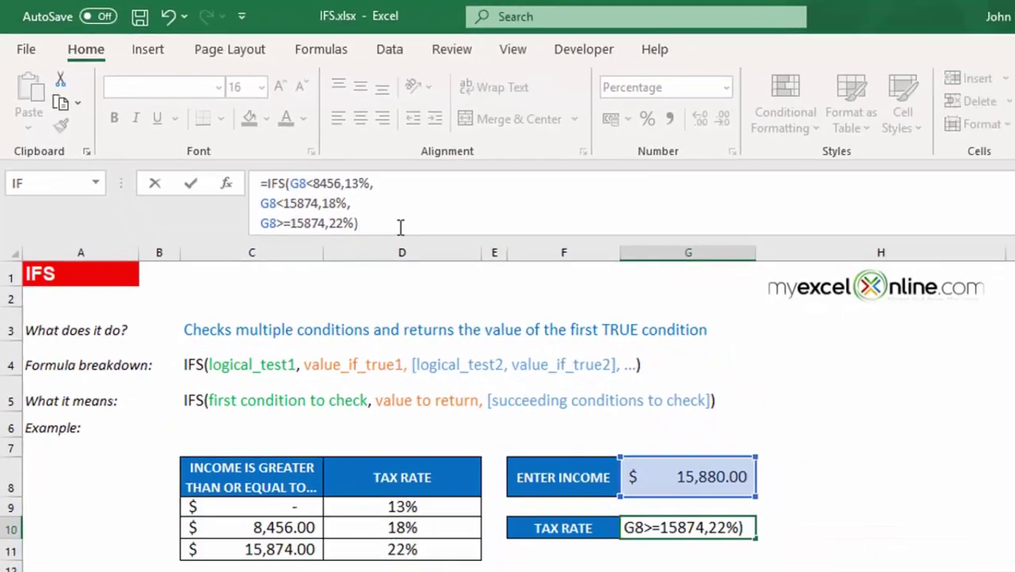
key("Return")
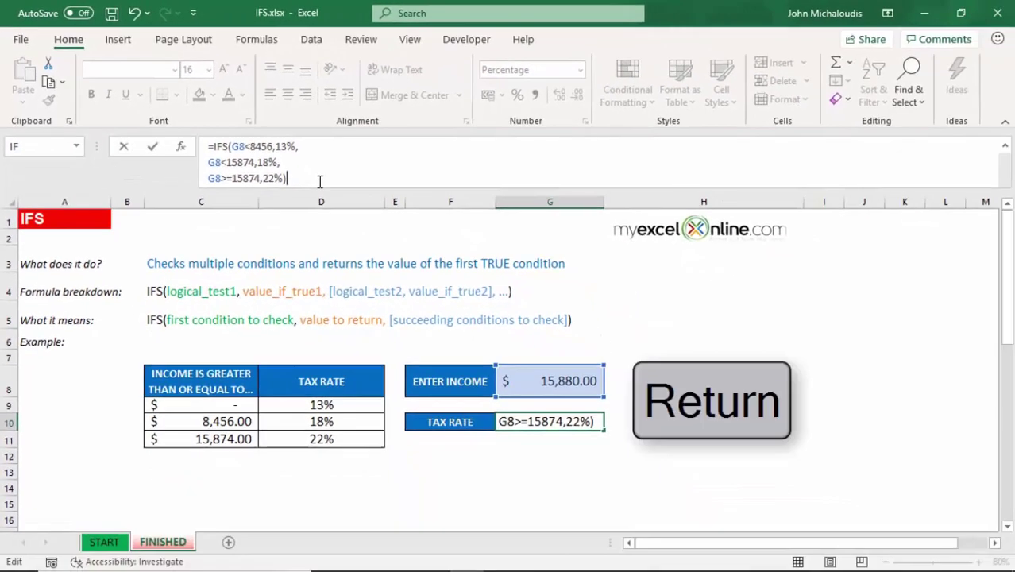
left_click(572, 425)
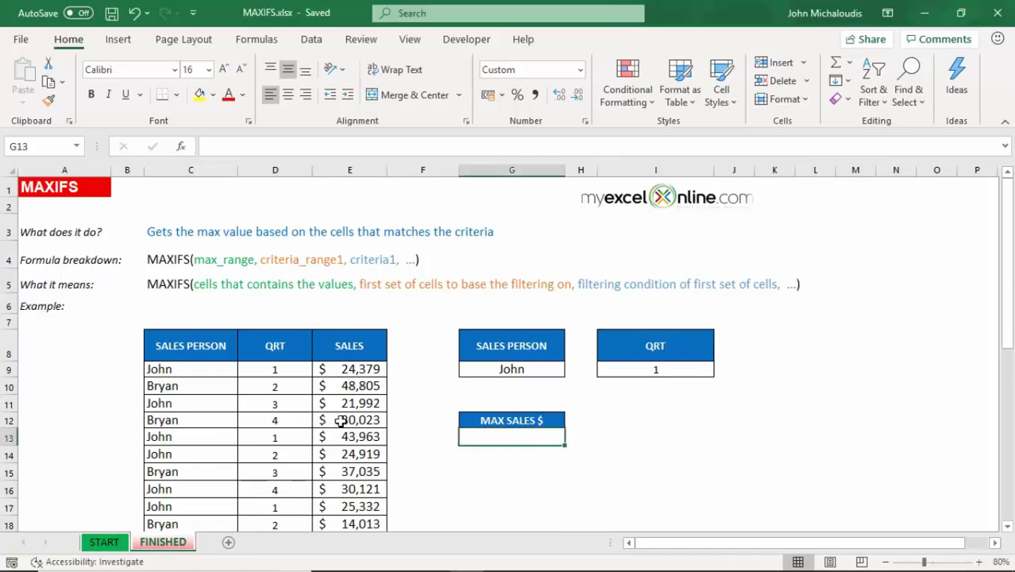
- Begin a MAXIFS formula in max sales cell G13 with the sales values E9:E24 as the max range
scroll(365, 405, "down", 1)
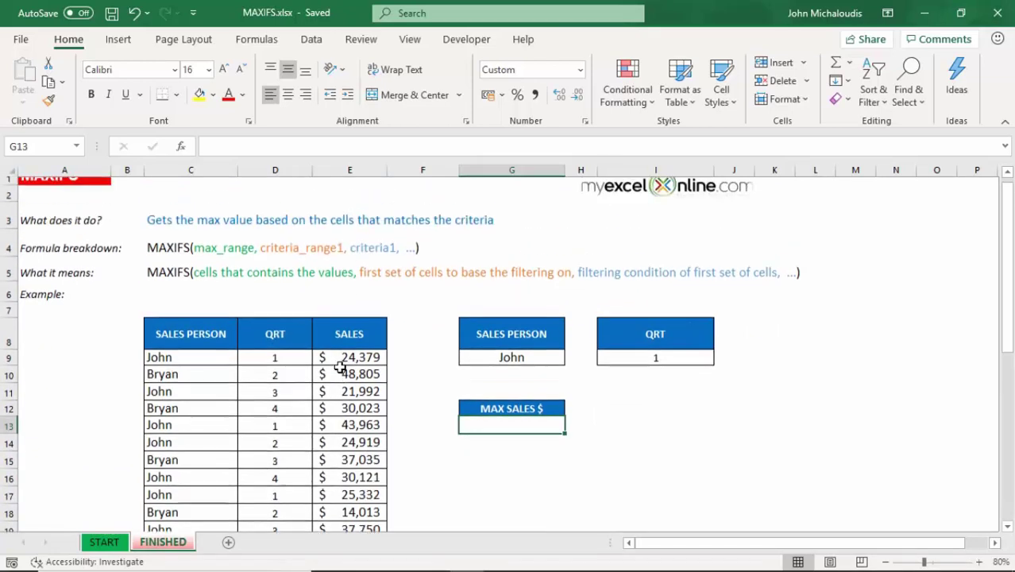
scroll(340, 363, "up", 1)
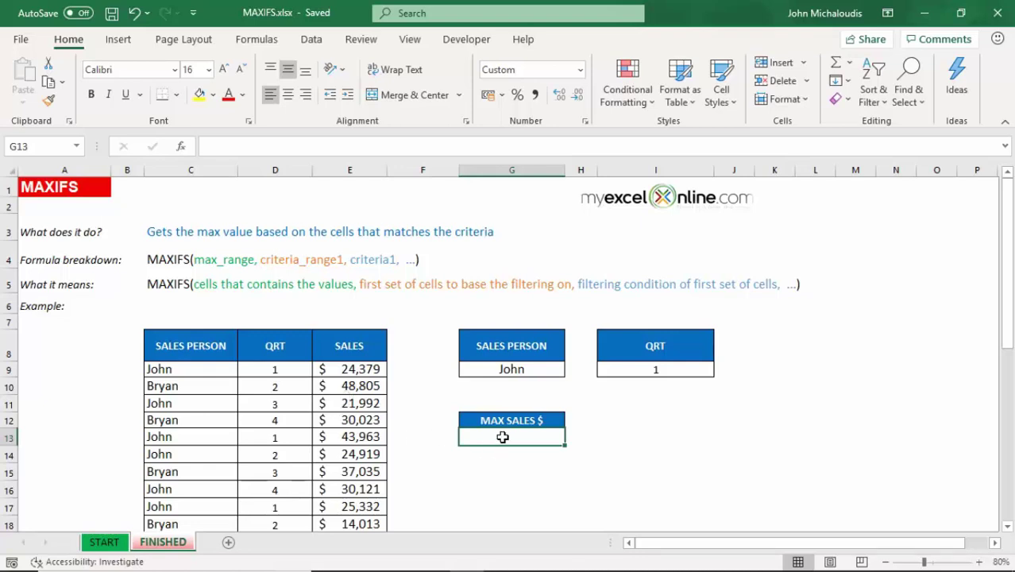
type("=MA")
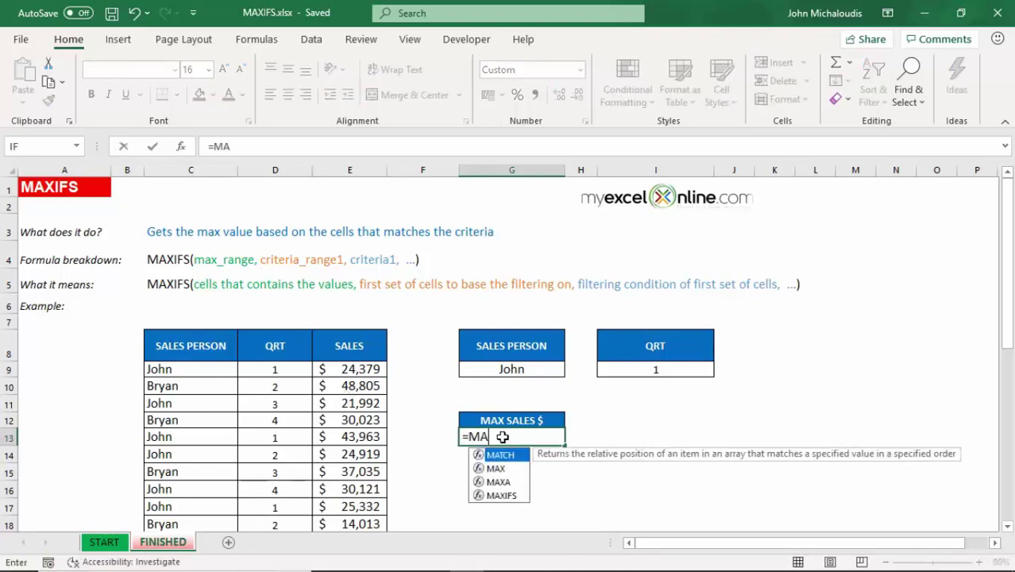
type("XIFS(")
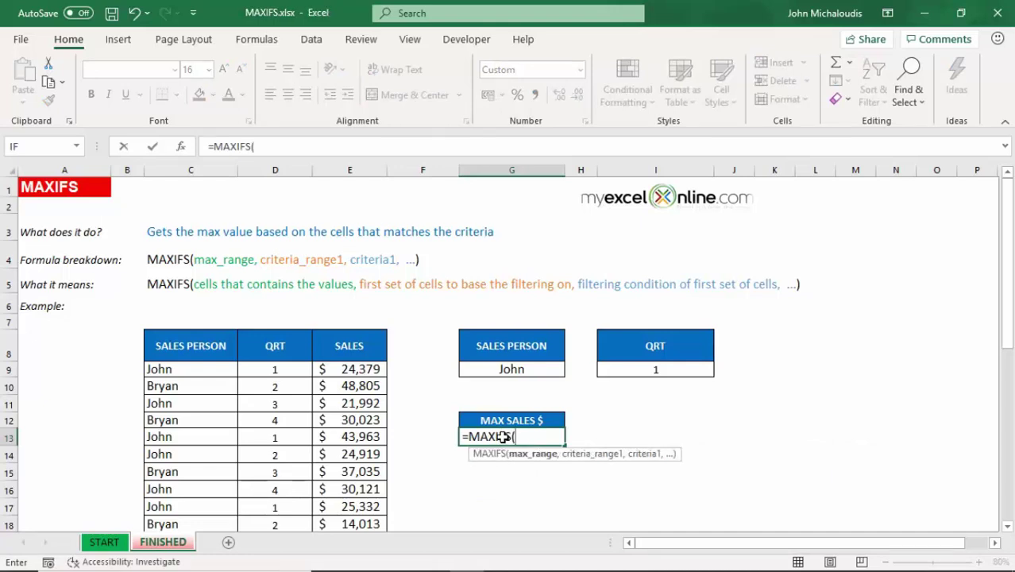
left_click_drag(361, 369, 361, 489)
type(",")
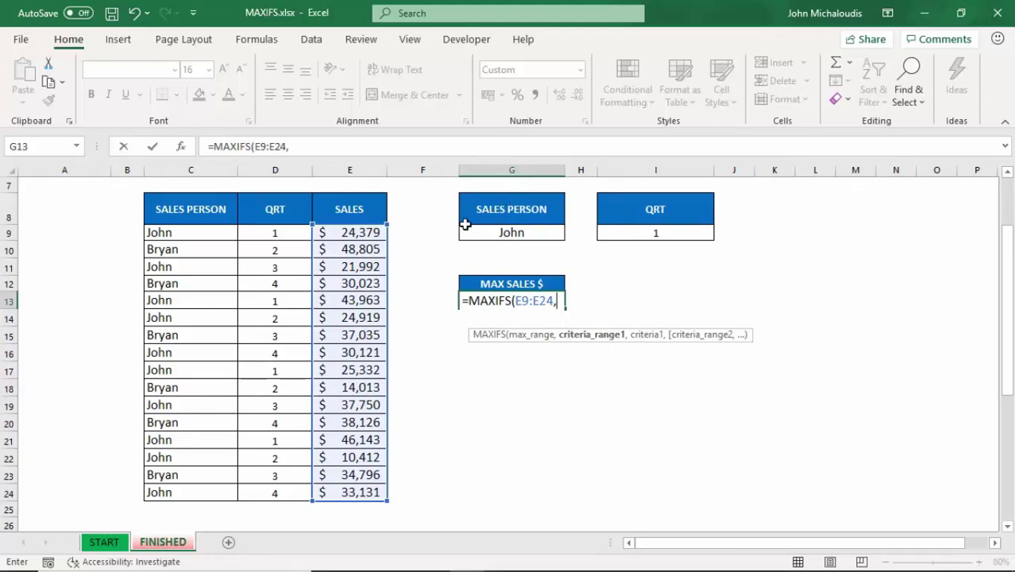
- Add the first MAXIFS criterion, matching the sales person range C9:C24 against G9
left_click(192, 234)
left_click_drag(201, 284, 212, 480)
type(",")
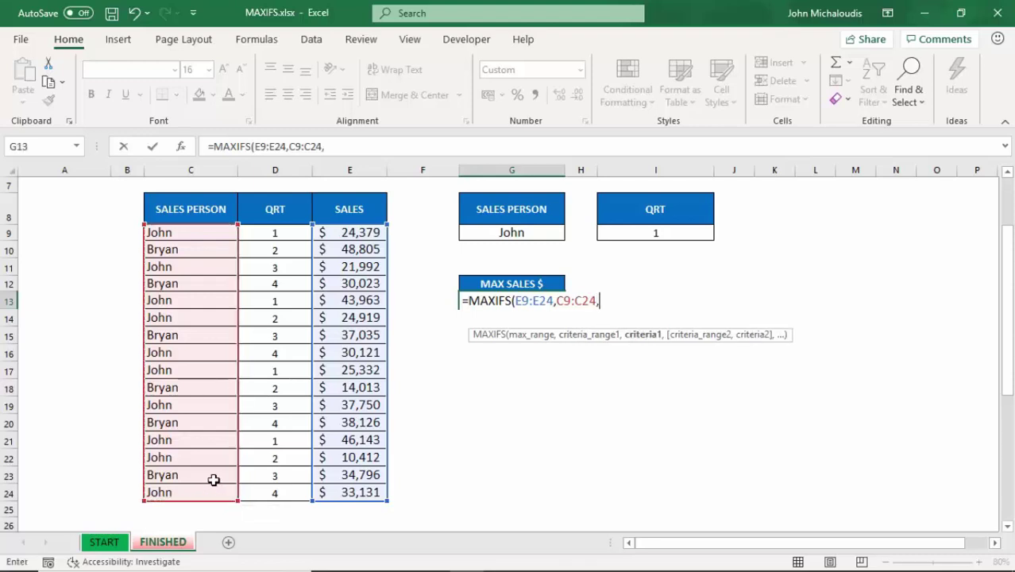
left_click(523, 232)
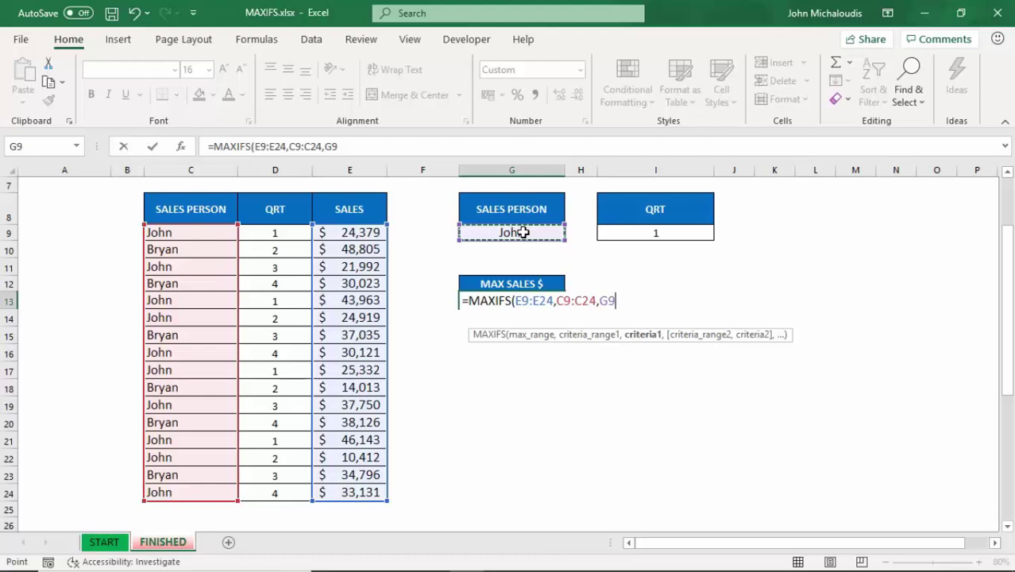
type(",")
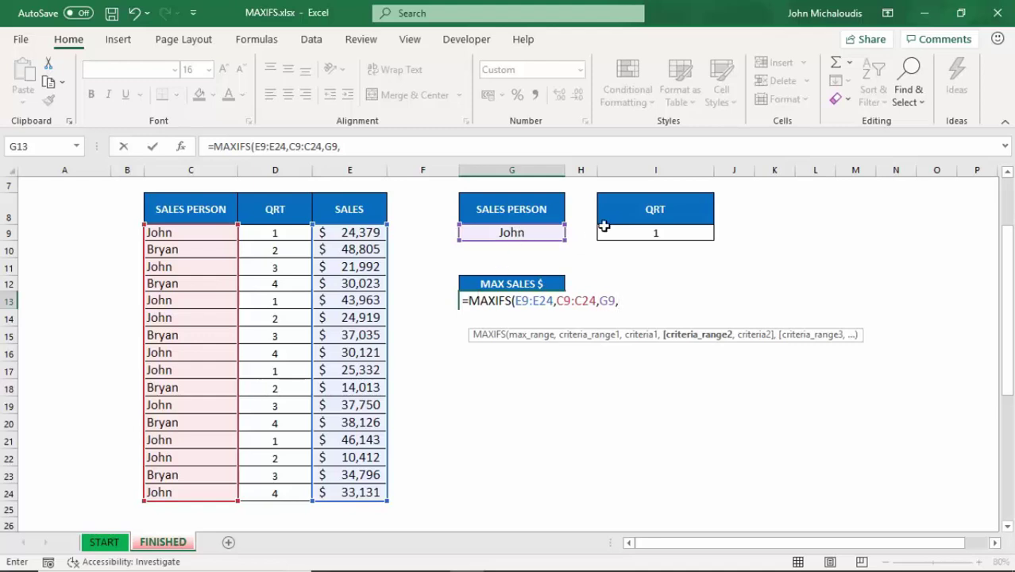
- Complete the MAXIFS formula with a second criterion matching the quarter range D9:D24 against I9
left_click_drag(287, 235, 288, 485)
type(",")
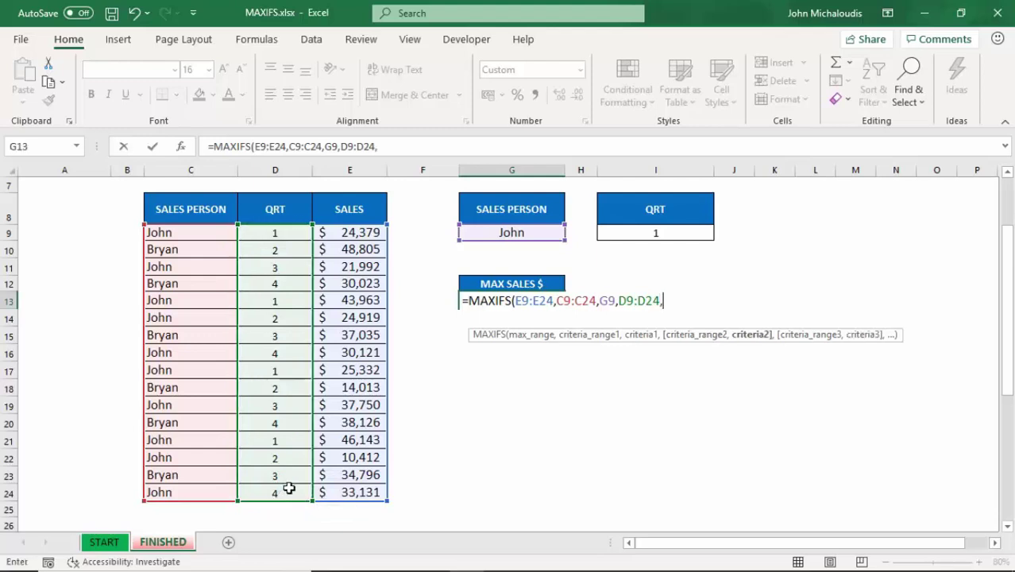
left_click(651, 233)
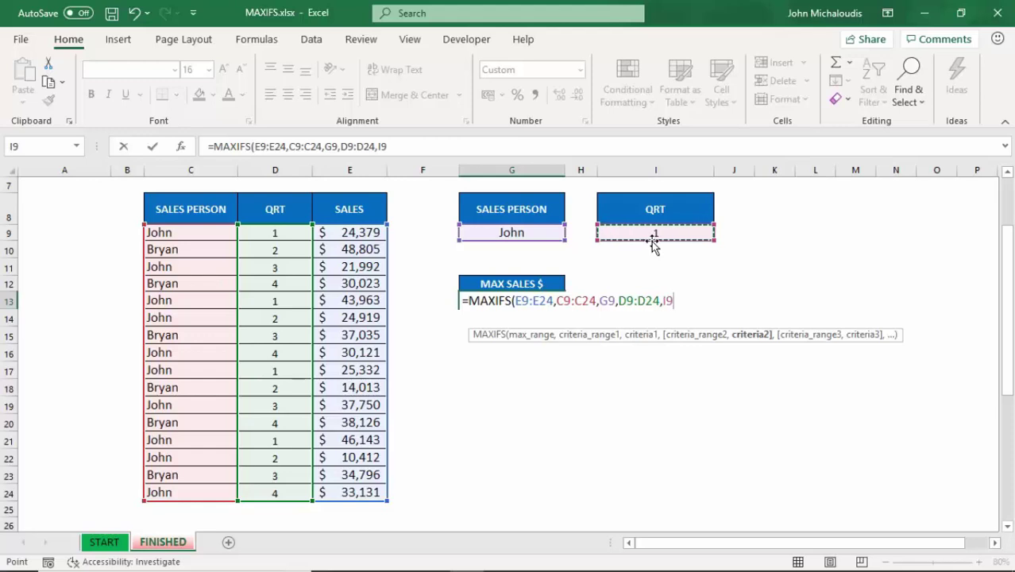
type(")")
key("Return")
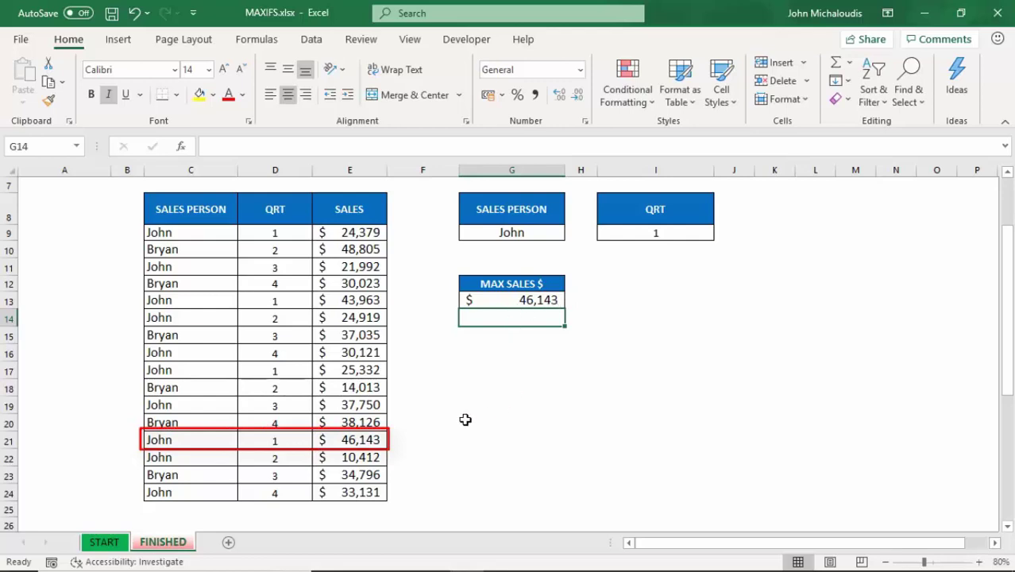
- Check the matching sales entry in E21, and set the quarter criterion in I9 to 2
left_click(370, 447)
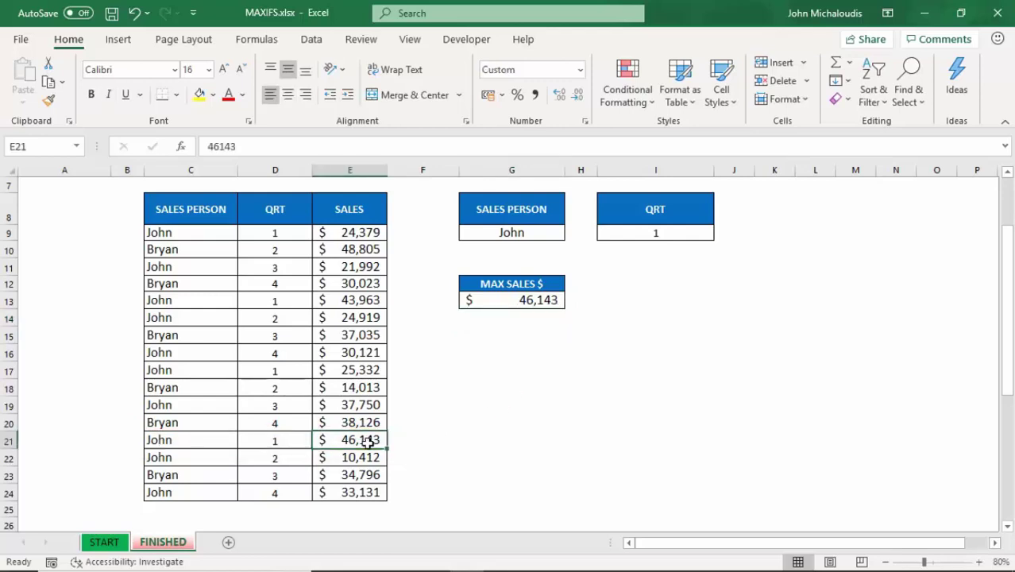
left_click(699, 234)
type("2")
key("Return")
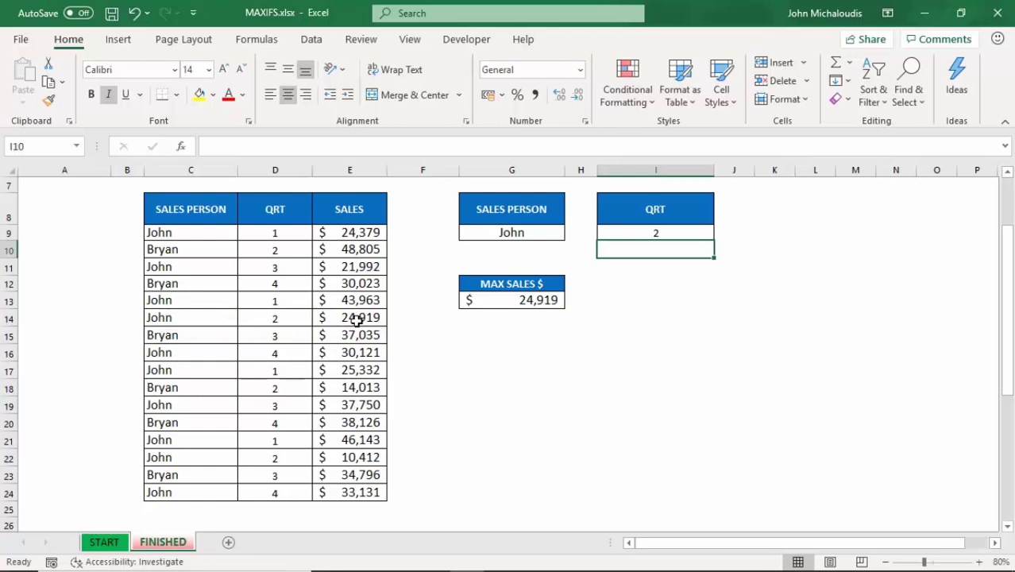
- Change the sales person criterion in G9 to the other sales person's name from the table
left_click(491, 235)
type("Br")
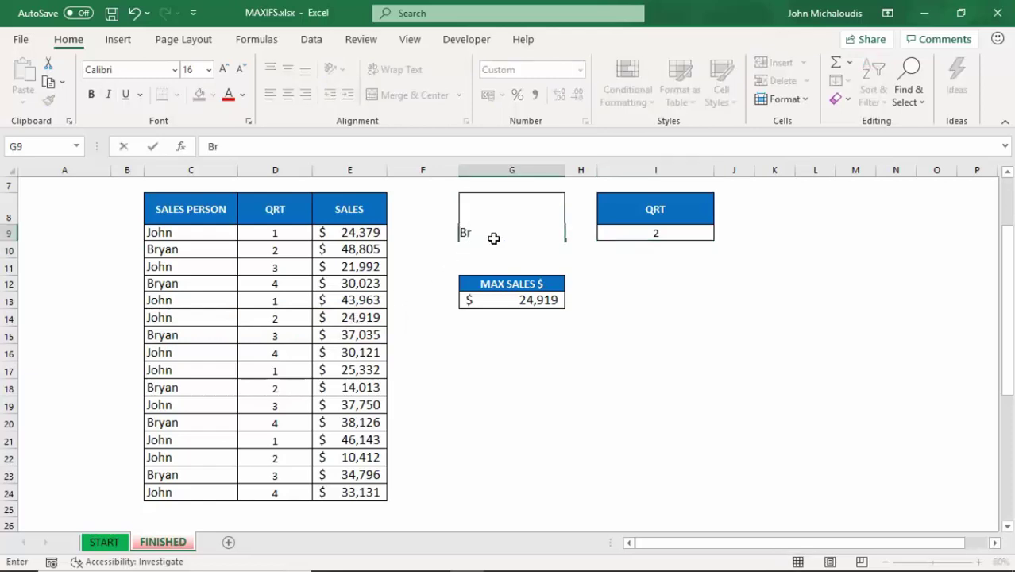
type("yan")
key("Return")
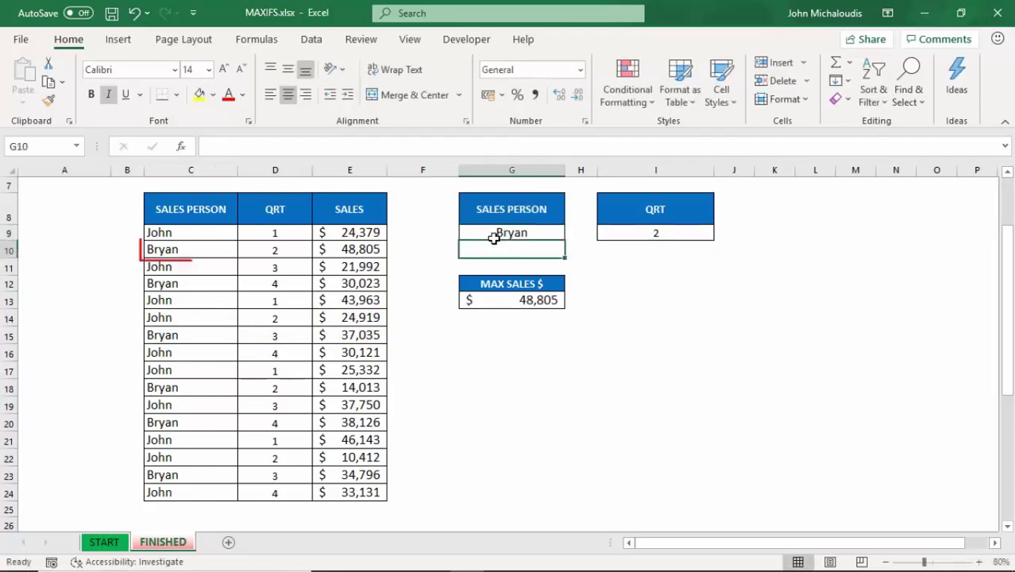
left_click(540, 301)
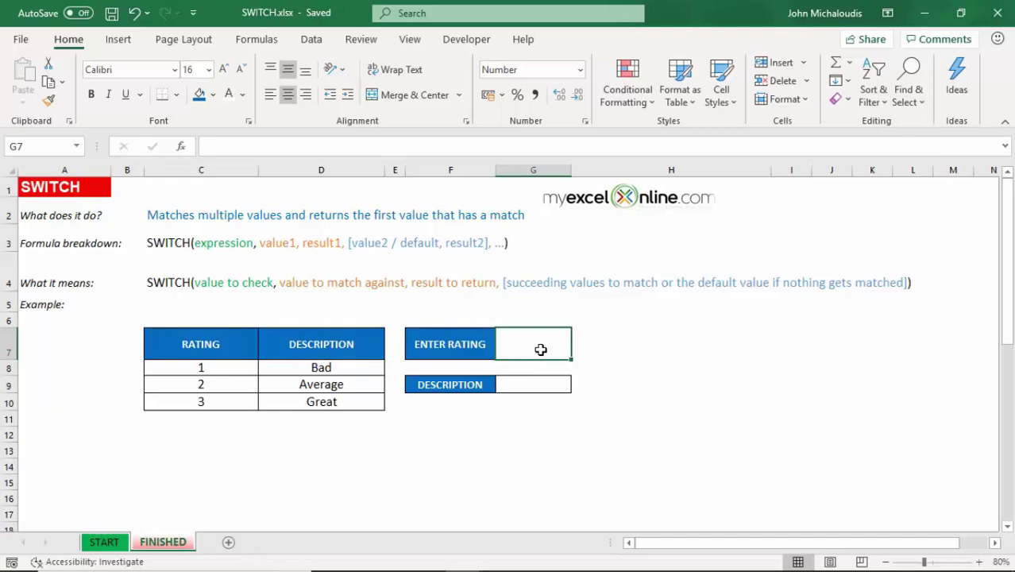
- Enter rating 1 in G7 and start a SWITCH formula in G9 with G7 as its expression
type("1")
key("Return")
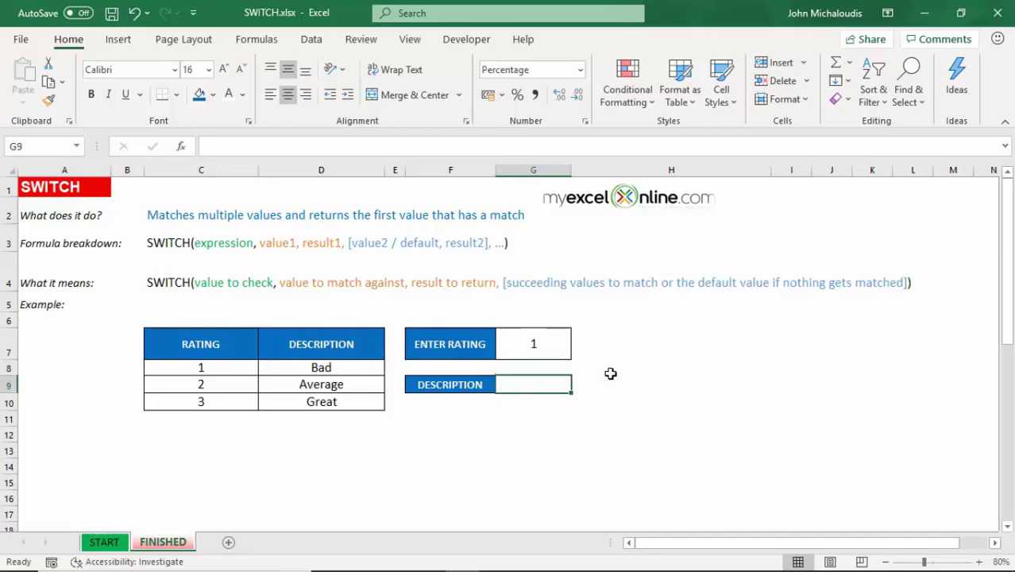
left_click(517, 383)
type("=swit")
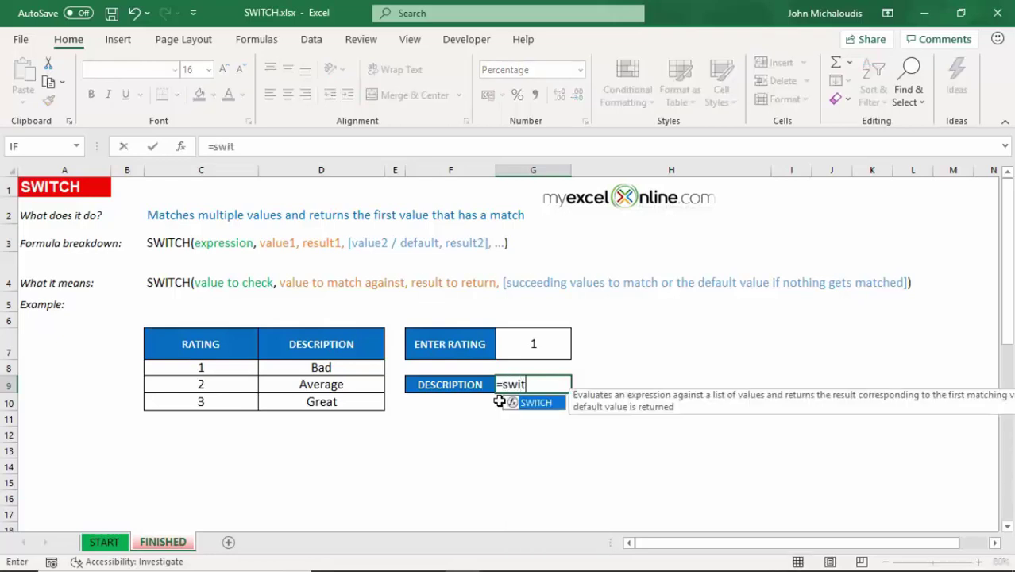
key("Tab")
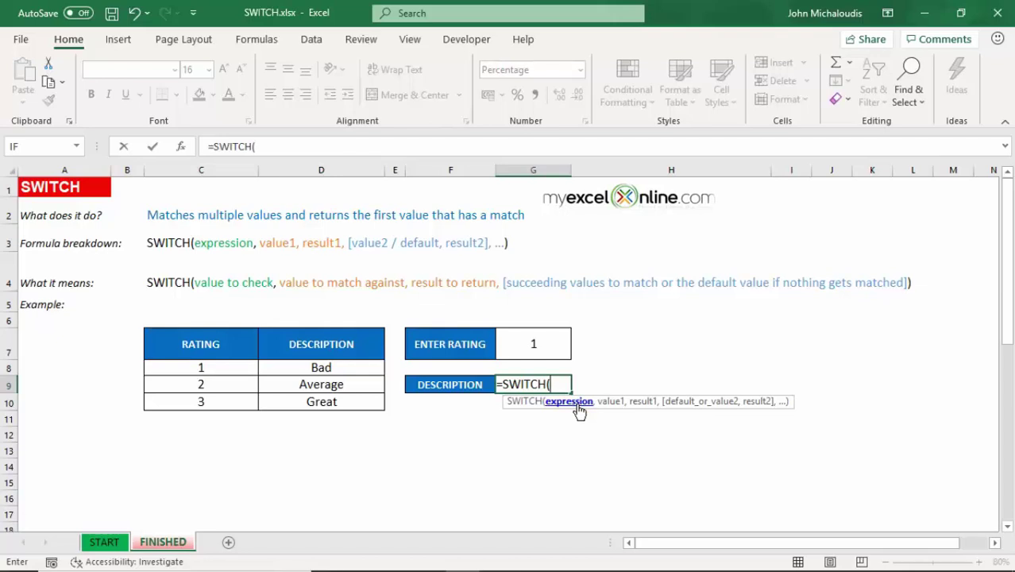
left_click(551, 342)
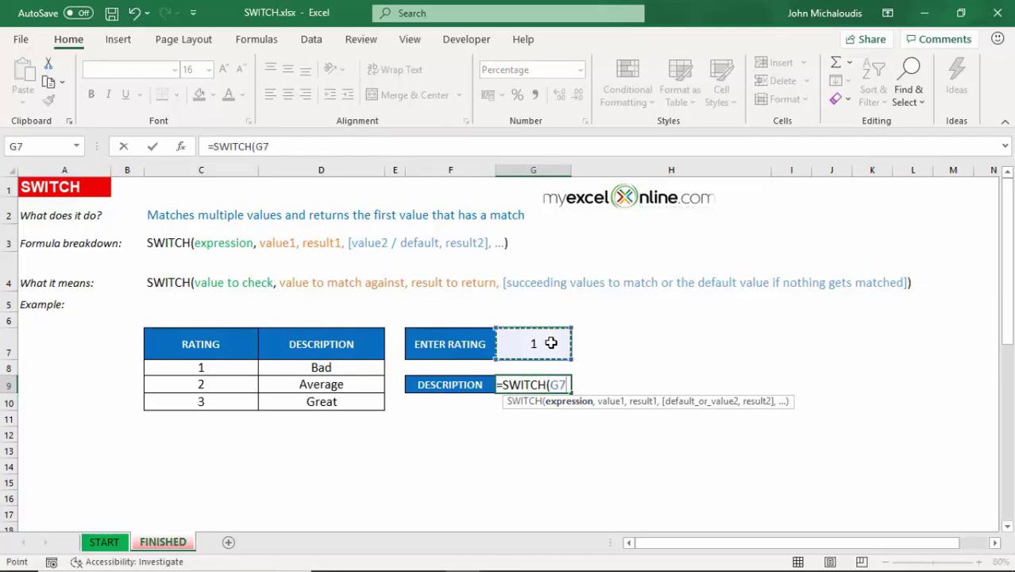
type(",")
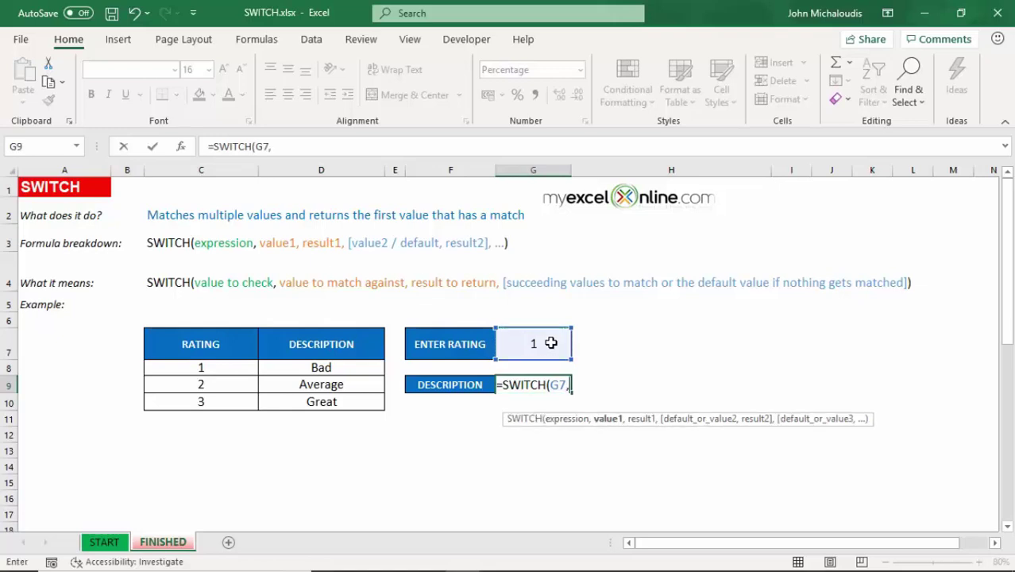
- Complete the SWITCH formula with the pairs 1 "Bad", 2 "Average" and 3 "Great"
type("1")
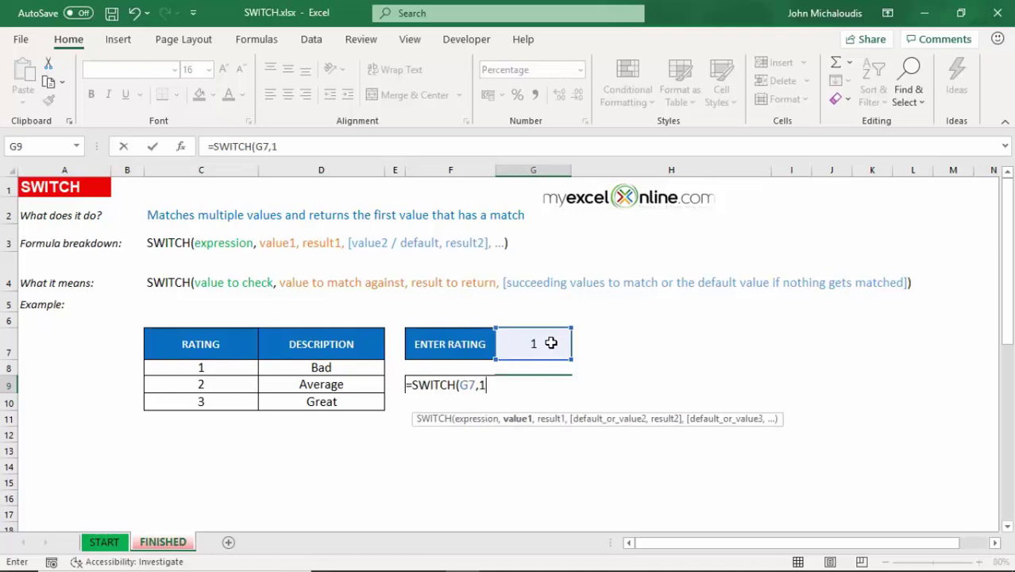
type(",")
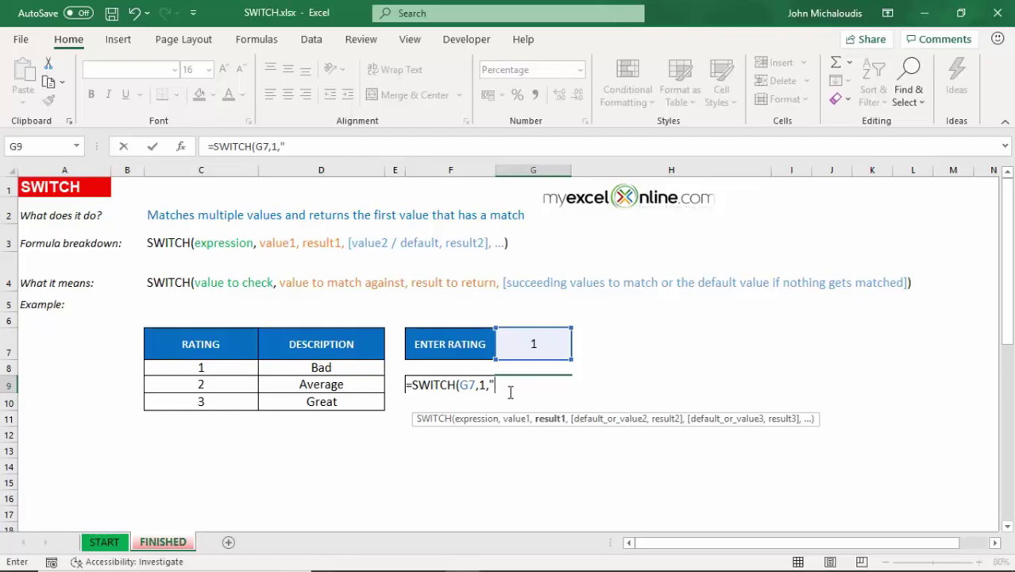
type("Bad\",2")
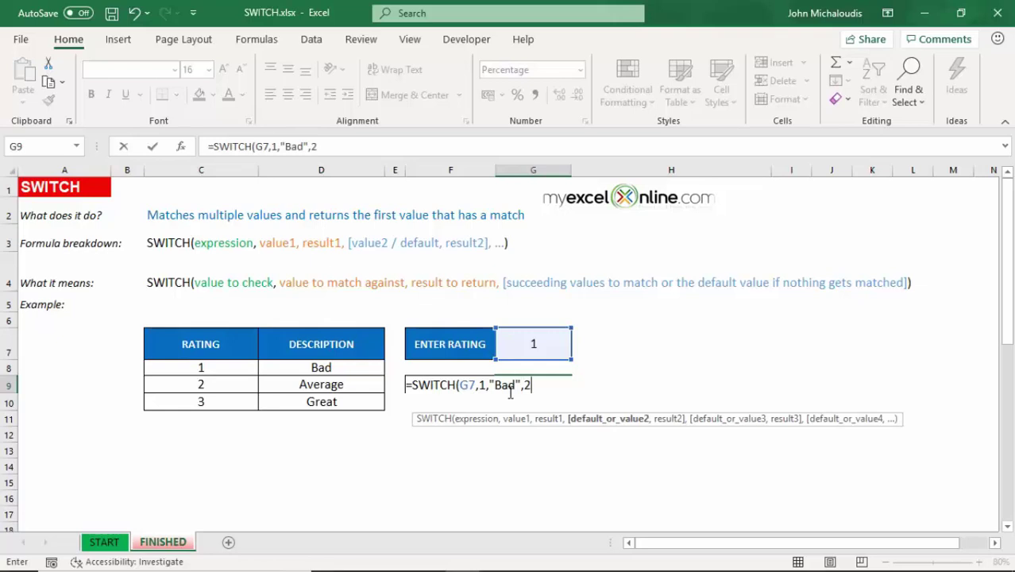
type(",")
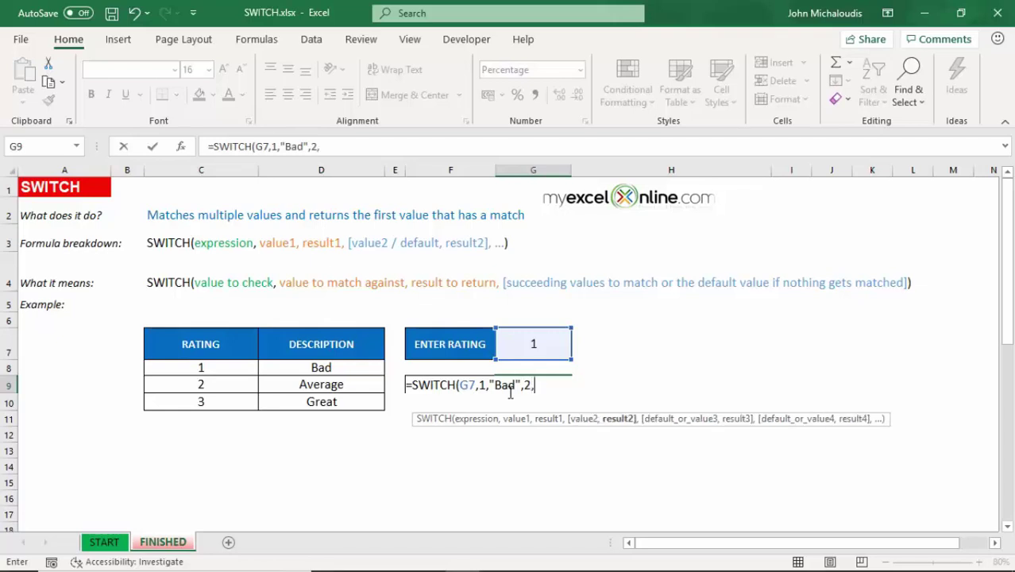
type("\"Average\",")
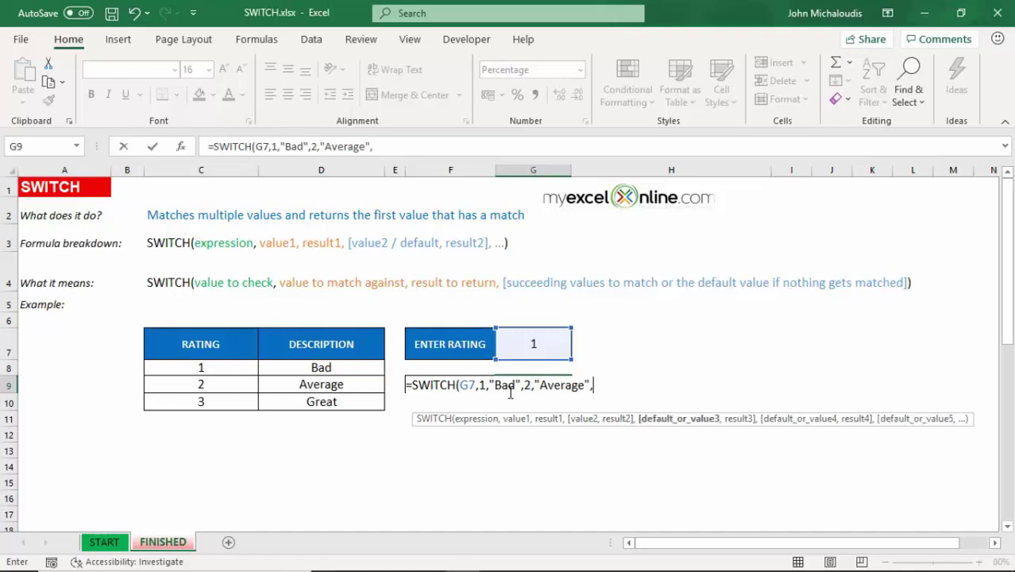
type("3,\"Great\")")
key("Return")
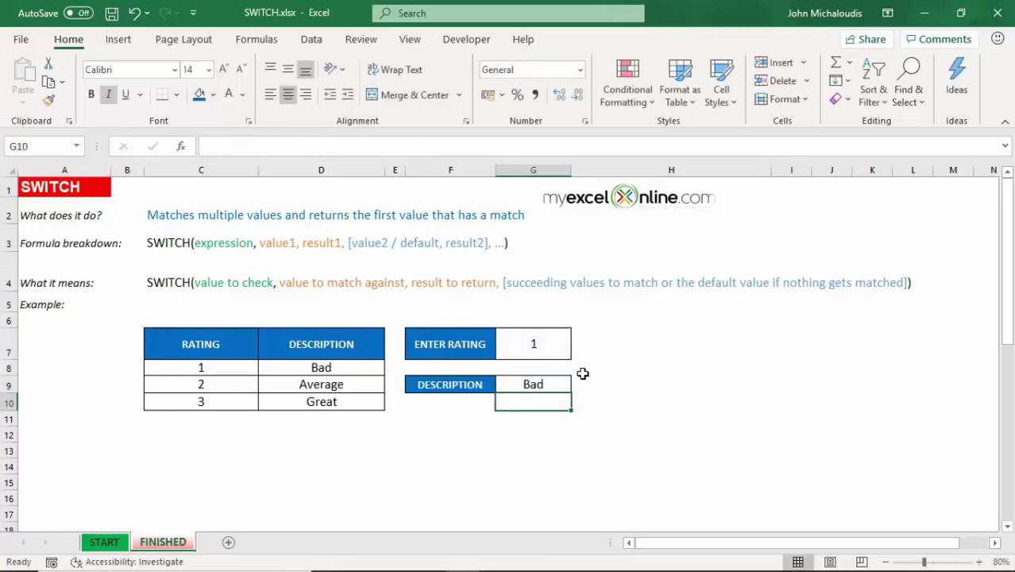
- Test the SWITCH formula by entering the ratings 2, 3 and 4 one after another in G7
left_click(541, 350)
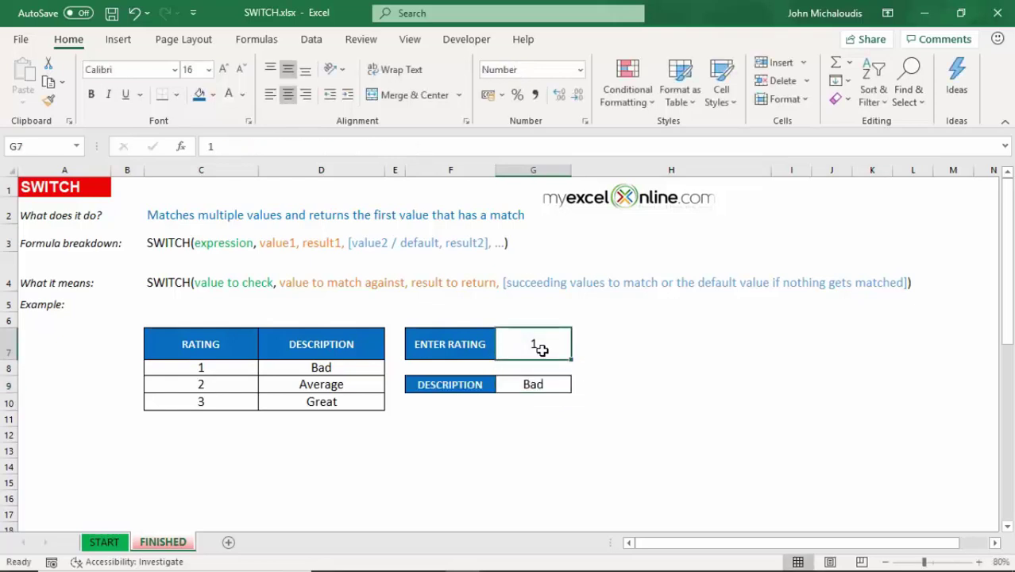
type("2")
key("Return")
left_click(543, 347)
type("3")
key("Return")
left_click(542, 346)
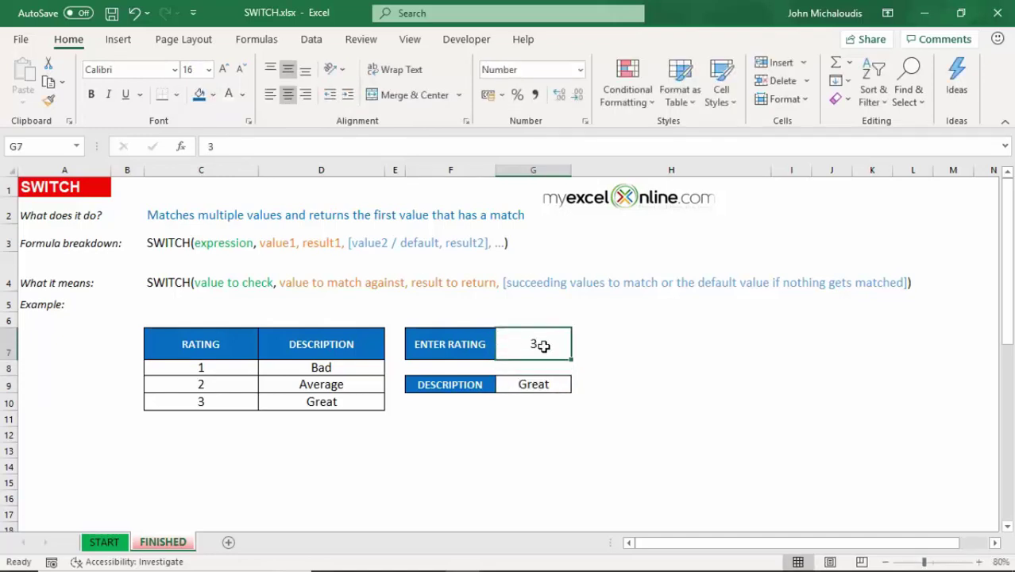
type("4")
key("Return")
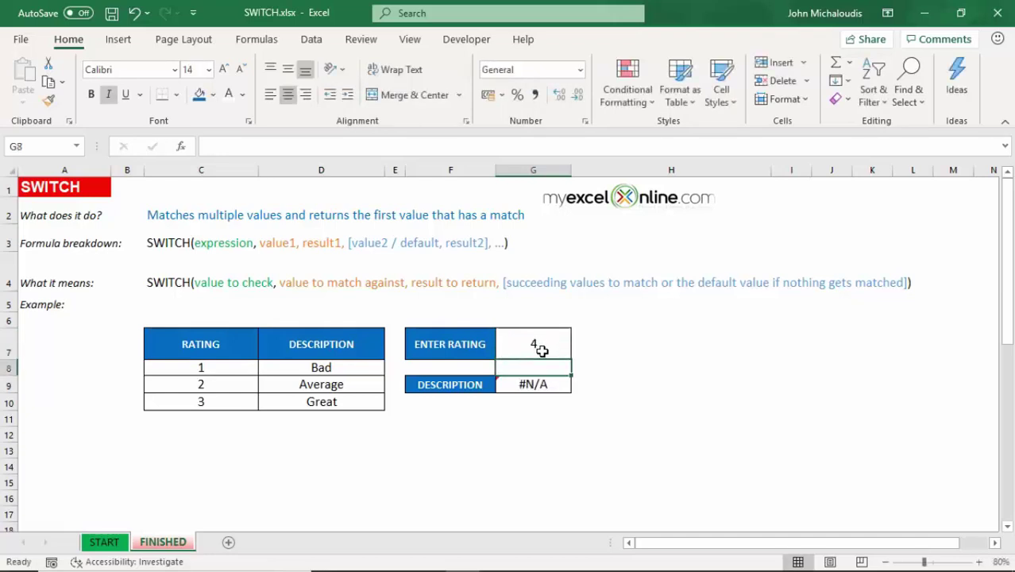
left_click(544, 338)
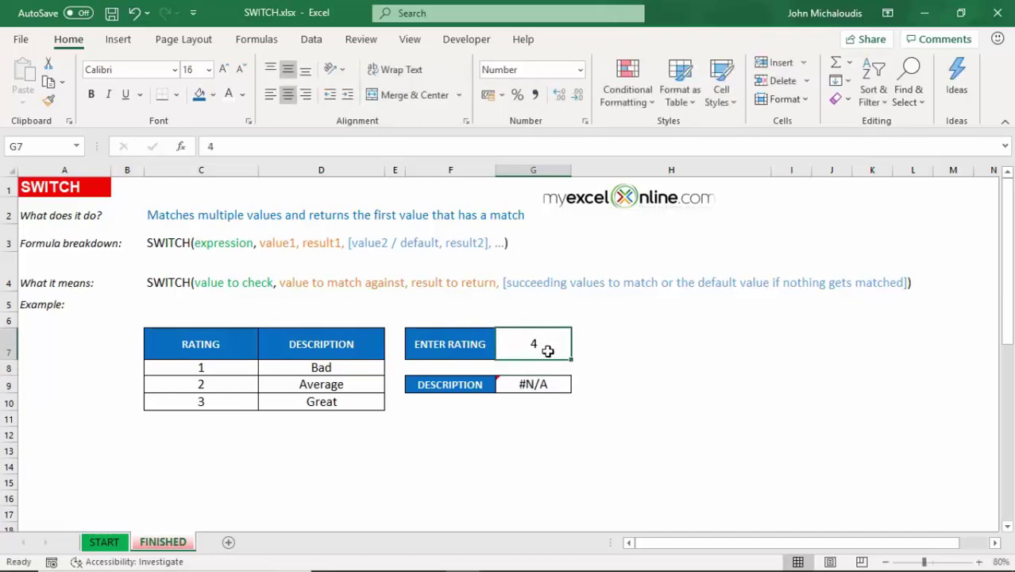
- Add "Unknown" as the default result at the end of the SWITCH formula in G9
left_click(548, 383)
key("F2")
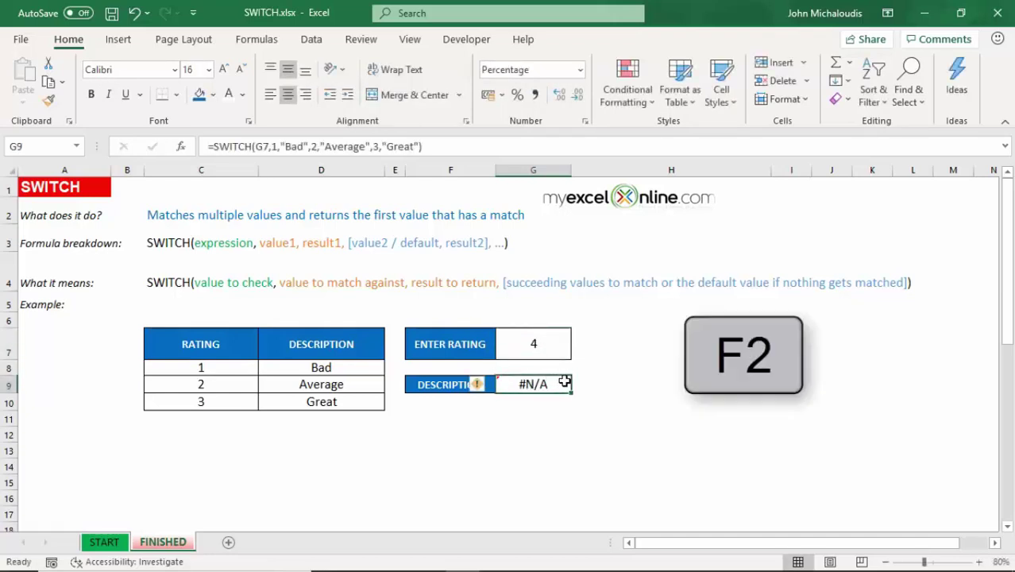
left_click(648, 384)
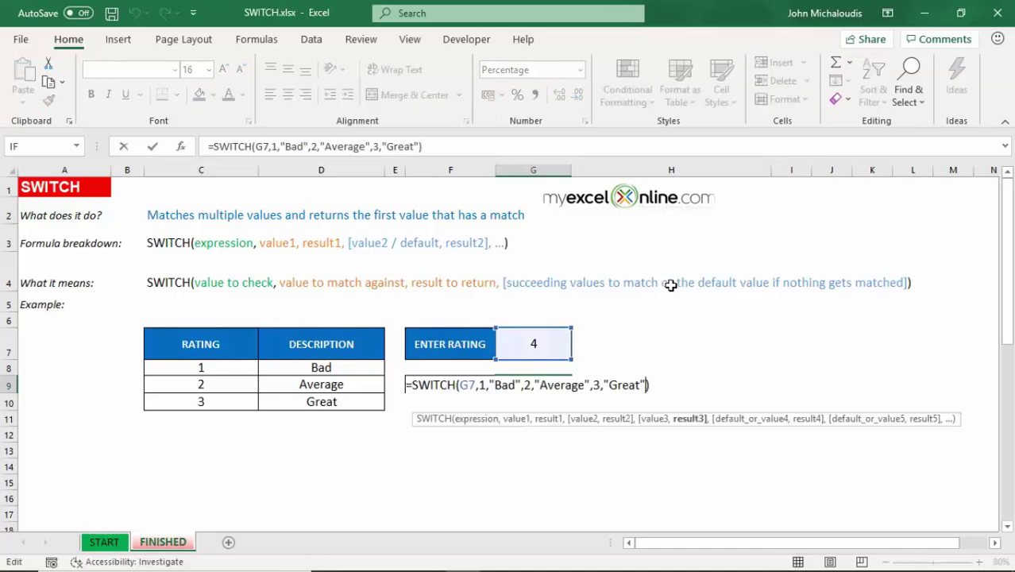
type(",")
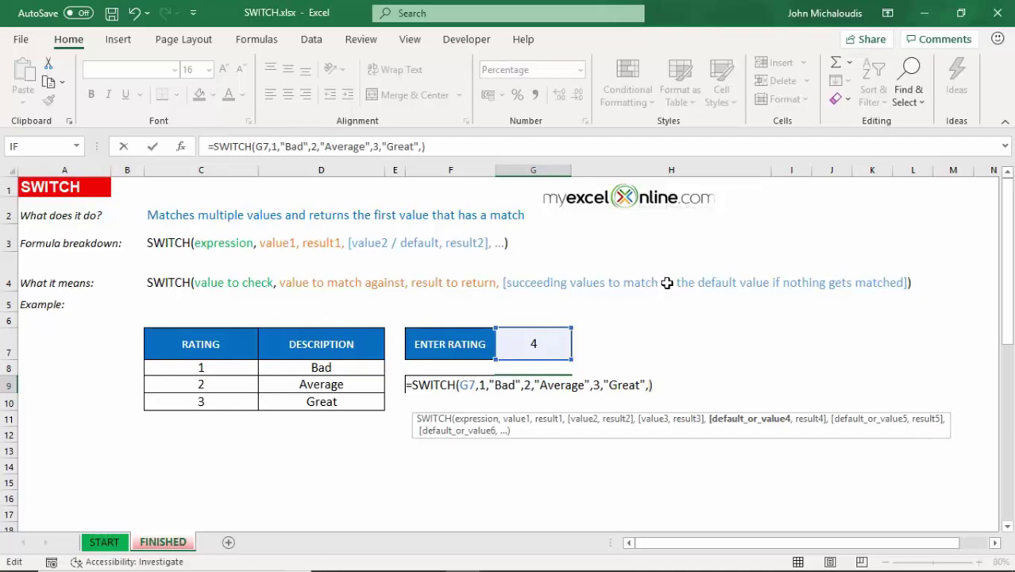
type("\"Unknown")
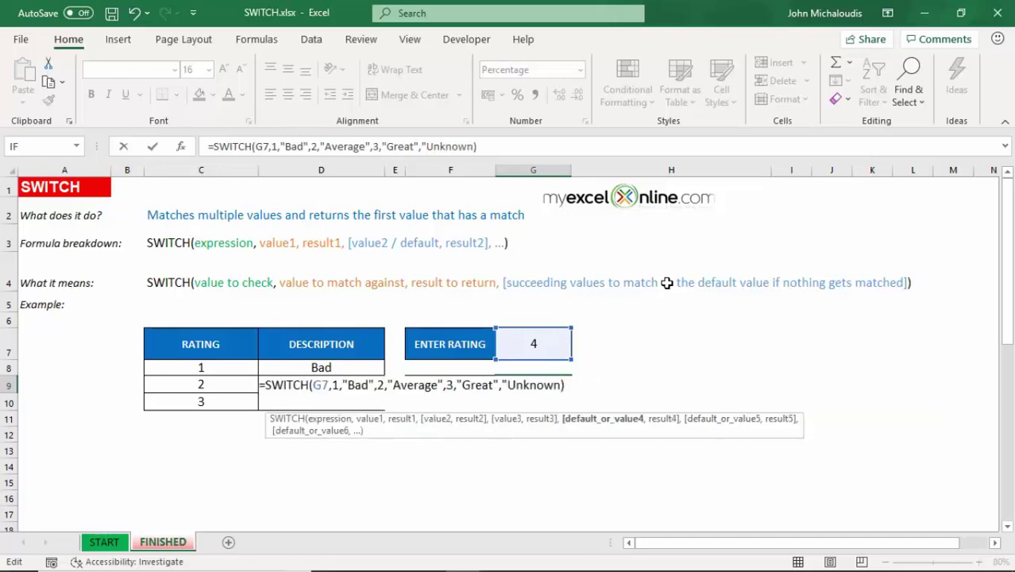
type("\"")
key("Return")
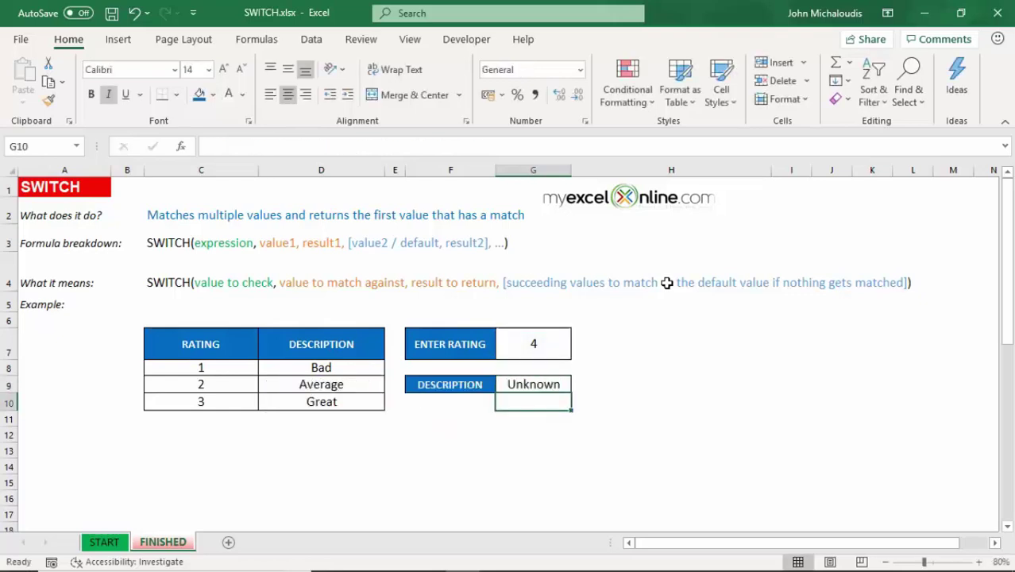
- Test the default result by entering 200 and then 1 as the rating in G7
left_click(541, 385)
left_click(556, 345)
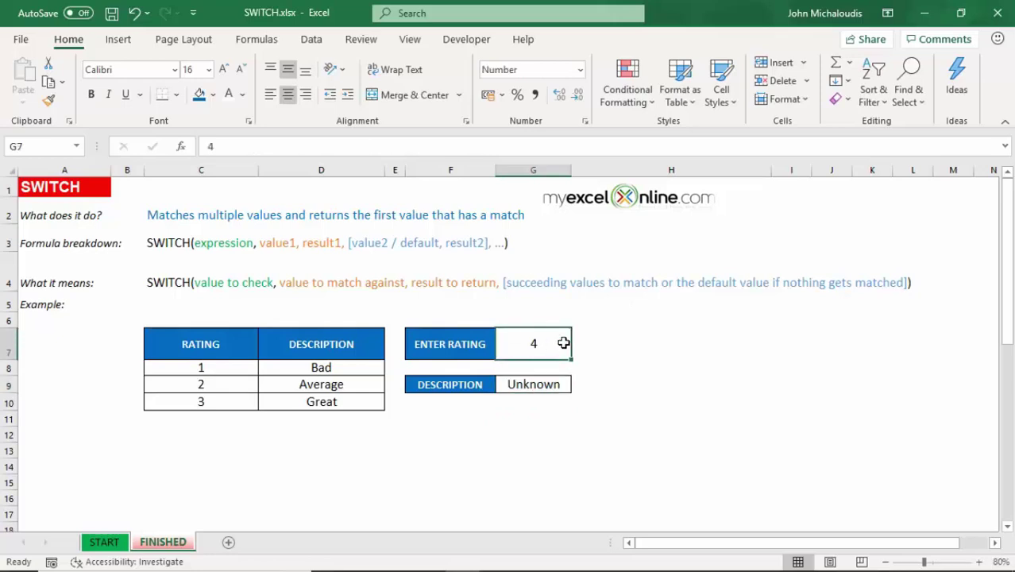
type("200")
key("Return")
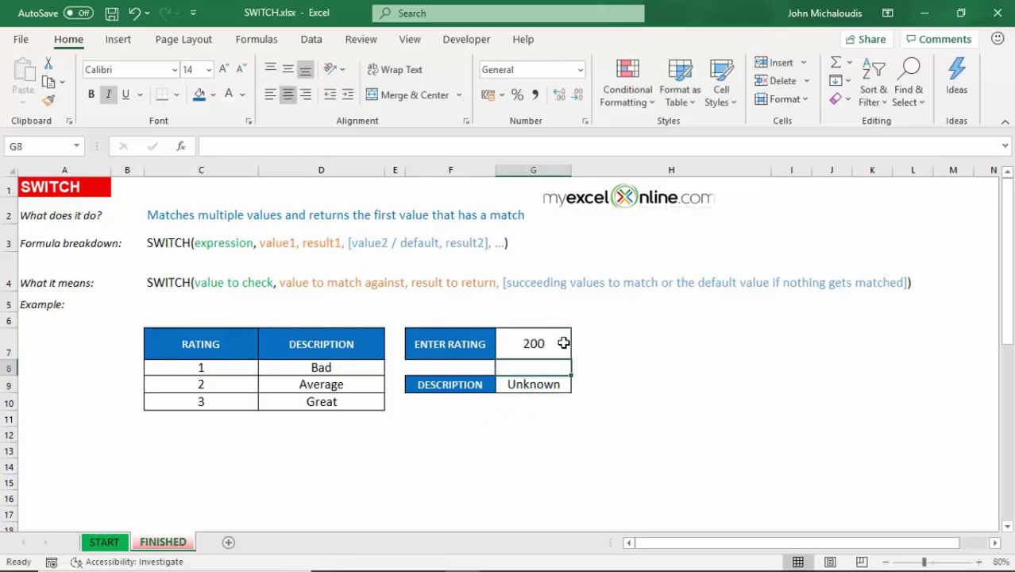
left_click(563, 343)
type("1")
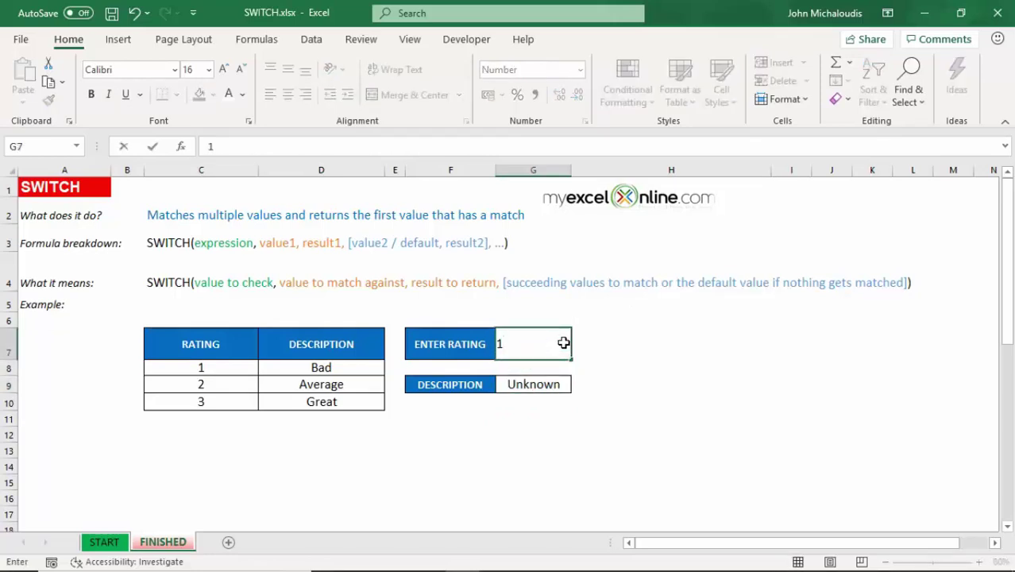
key("Return")
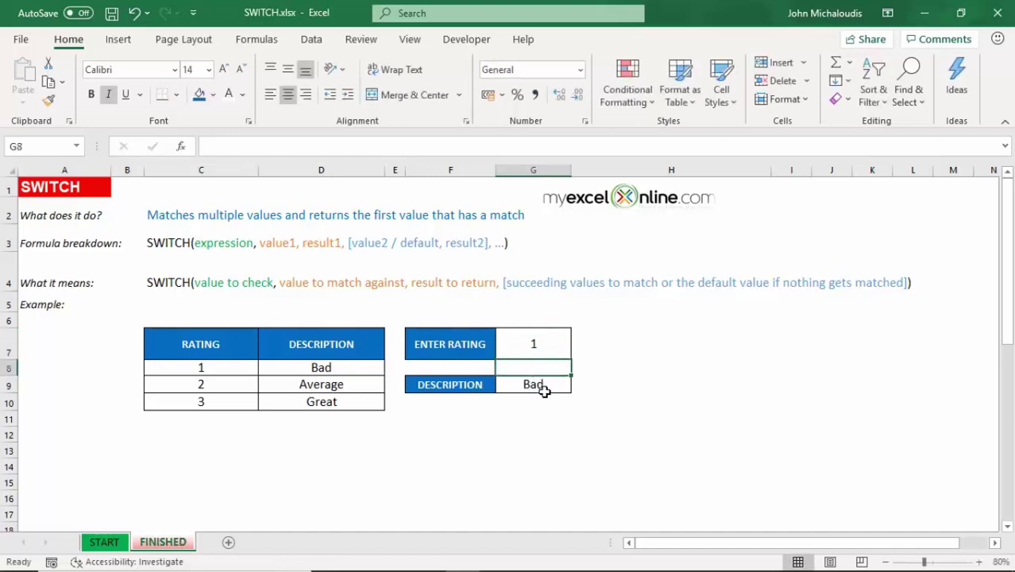
- Apply list data validation to the rating cell G7, using C8:C10 as the source
left_click(555, 344)
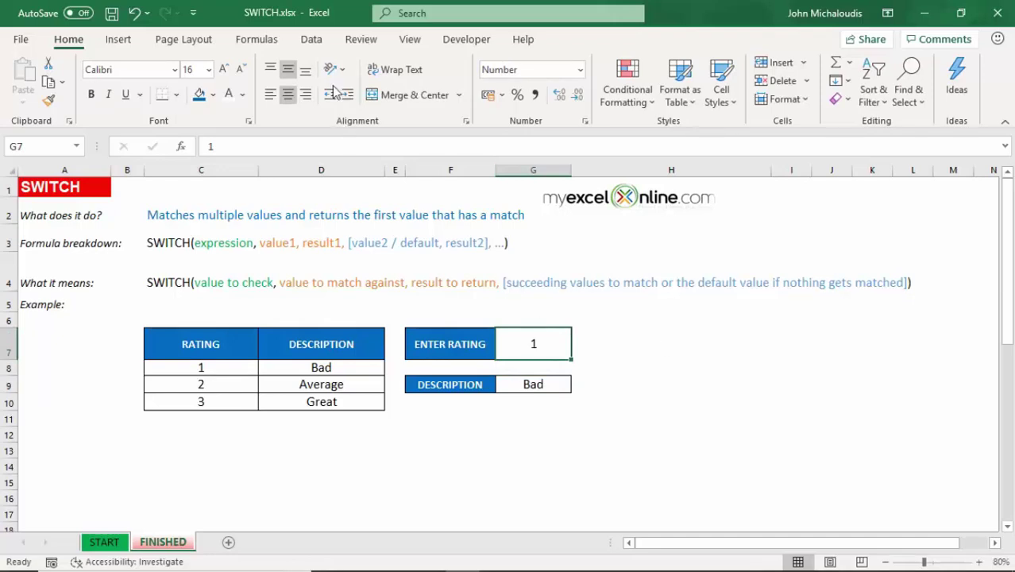
left_click(315, 40)
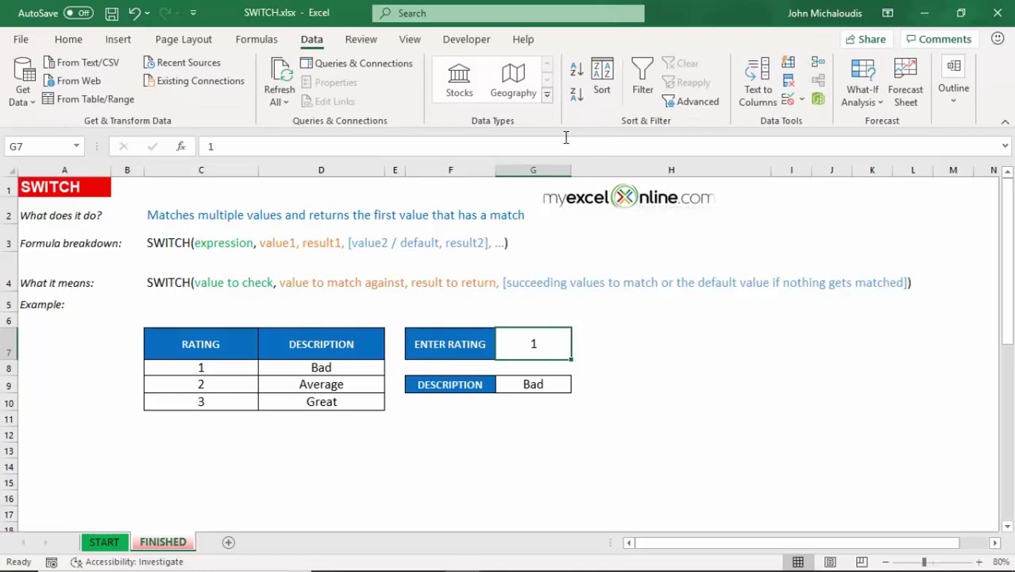
left_click(790, 100)
left_click(244, 150)
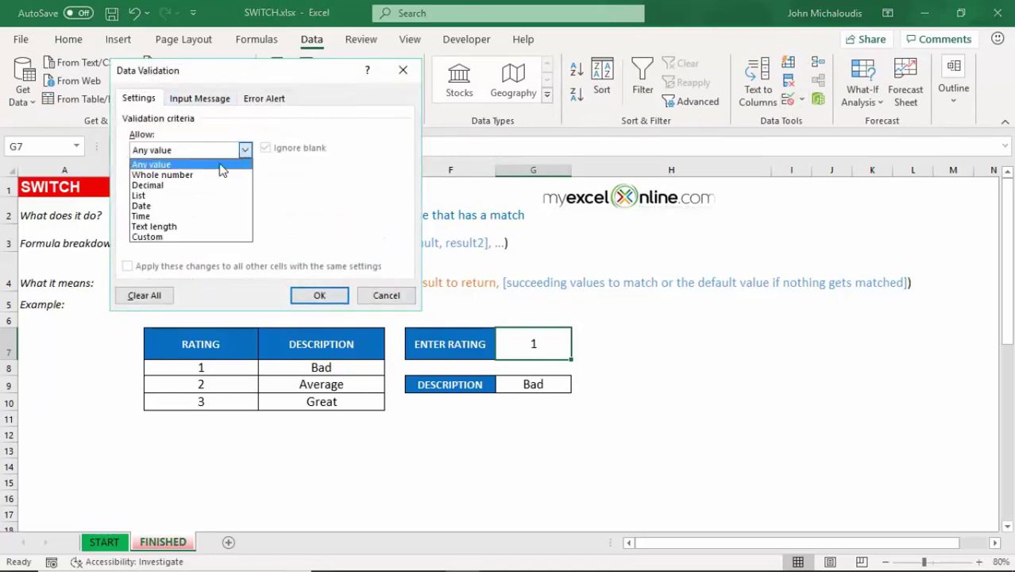
left_click(198, 199)
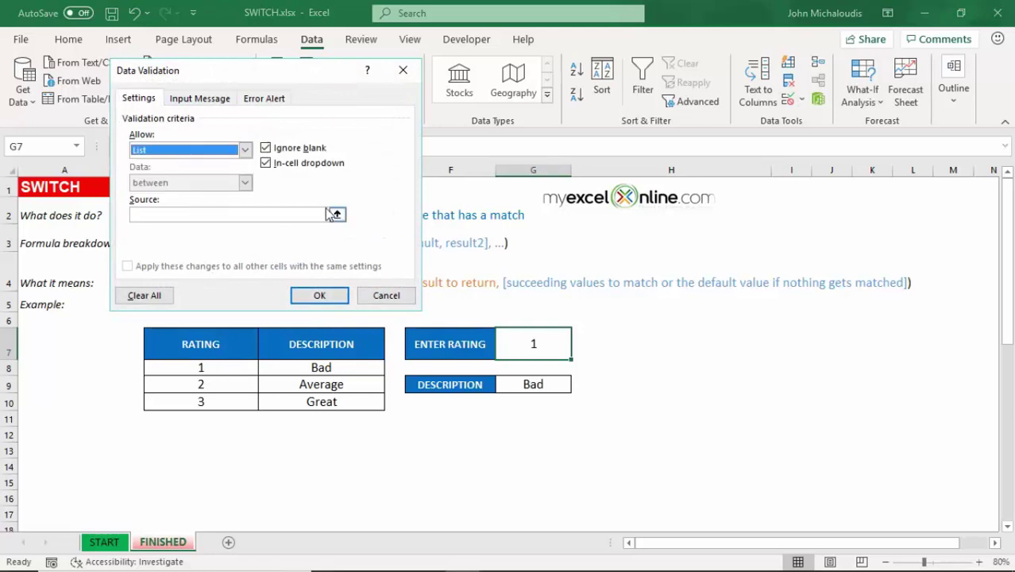
left_click(335, 213)
left_click_drag(236, 366, 236, 401)
left_click(411, 91)
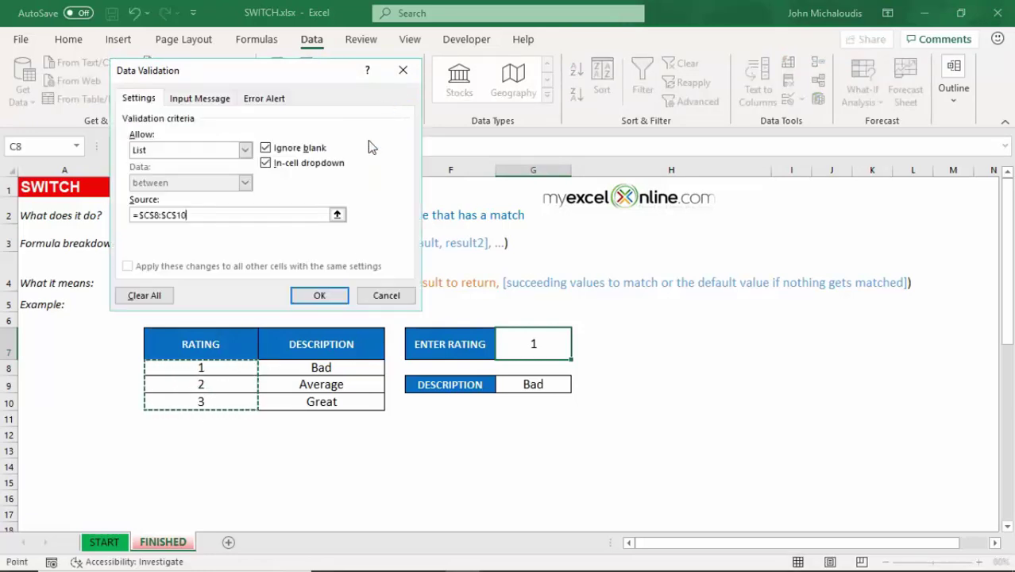
left_click(326, 294)
- Choose rating 2 and then another rating from the dropdown in G7, and select the description cell G9
left_click(659, 360)
left_click(569, 342)
left_click(578, 351)
left_click(578, 372)
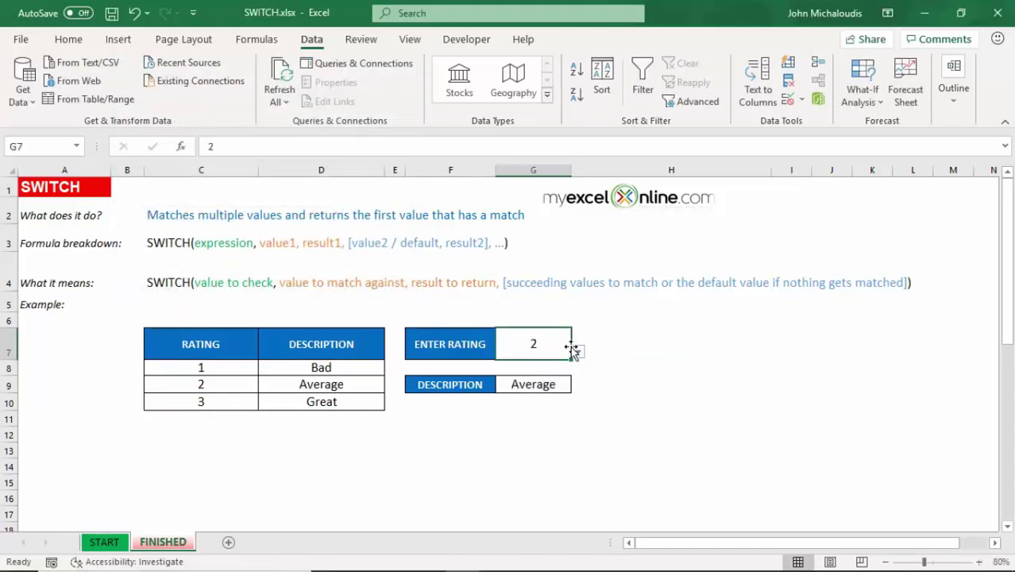
left_click(578, 352)
left_click(571, 381)
left_click(632, 379)
left_click(554, 384)
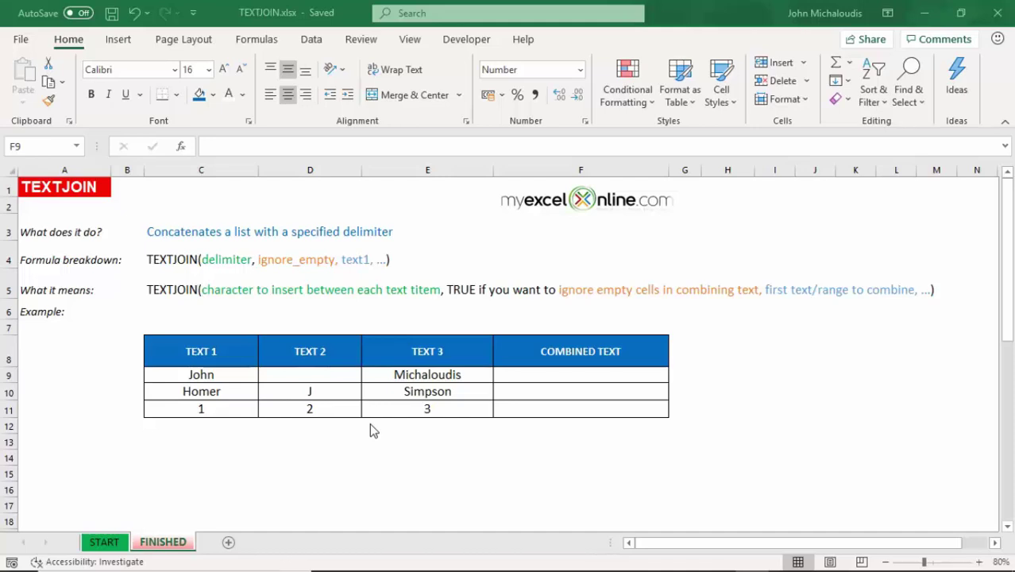
- Enter a CONCAT formula in F9 that combines the texts in C9:E9
left_click(571, 380)
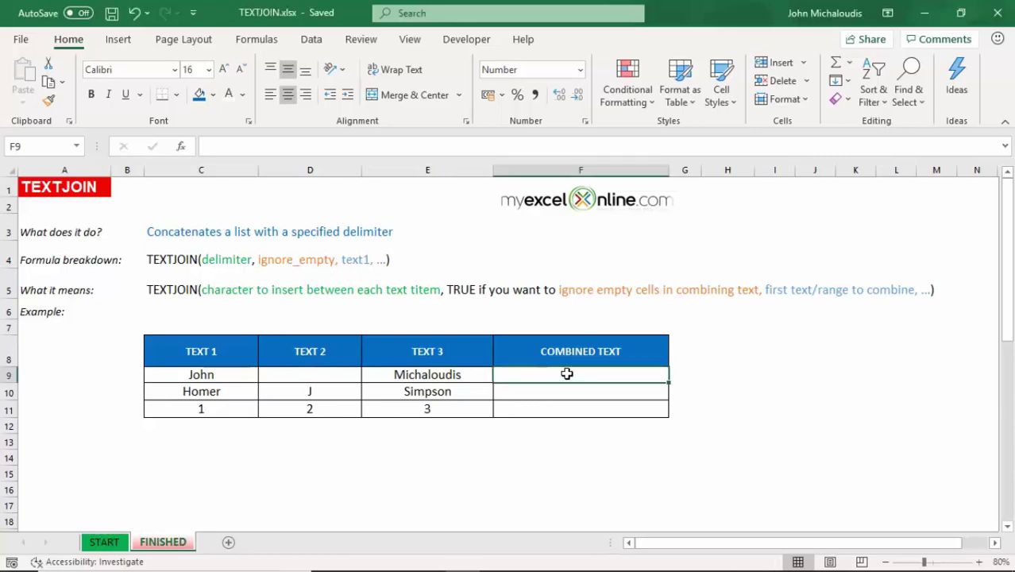
type("=conca")
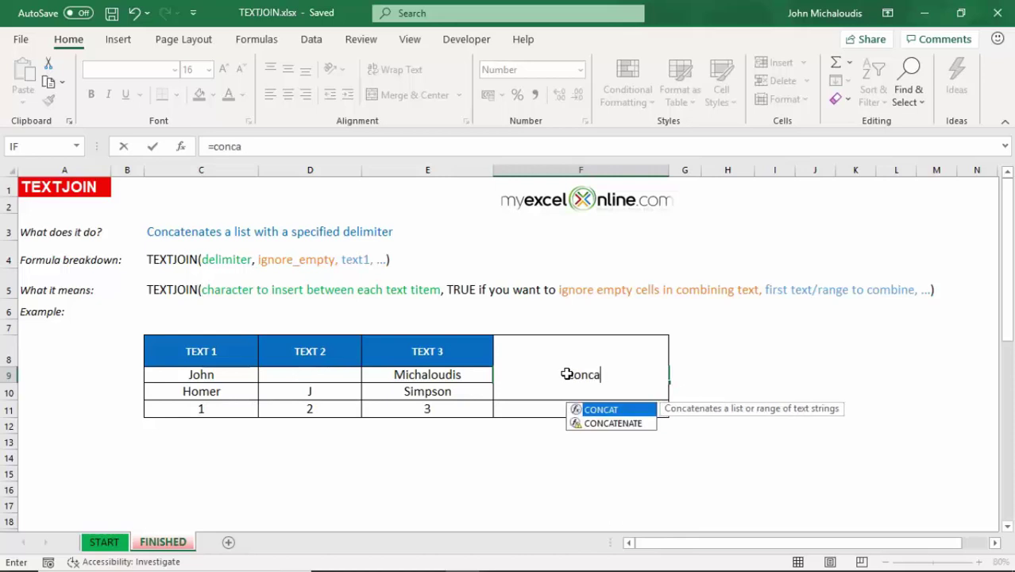
key("Tab")
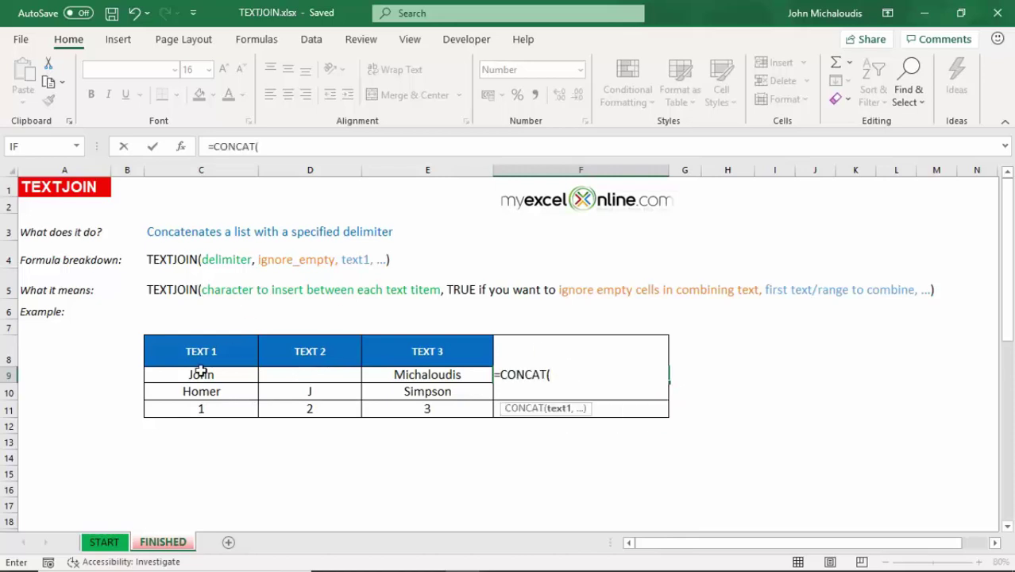
left_click_drag(210, 377, 382, 372)
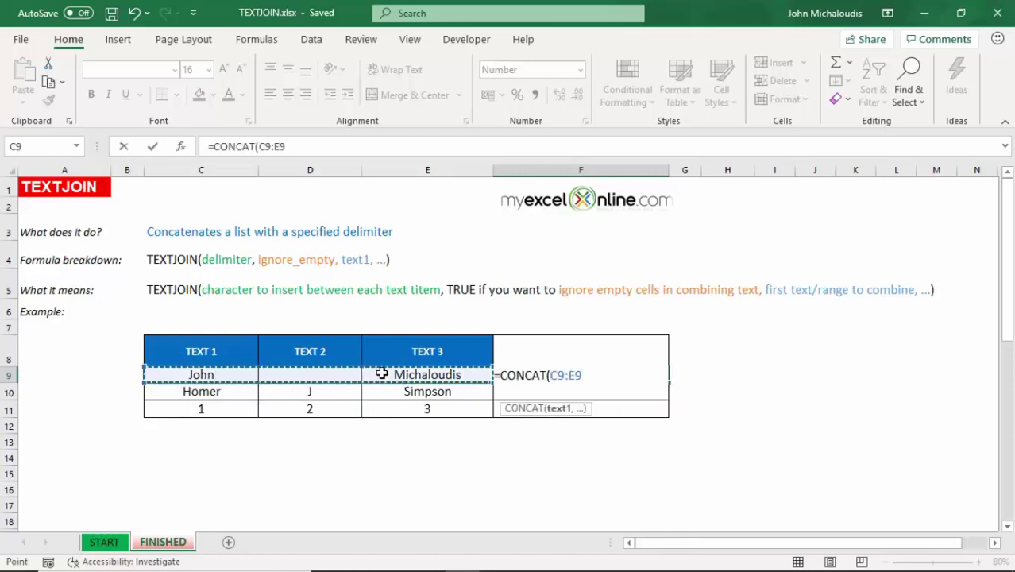
type(")")
key("Return")
left_click(555, 371)
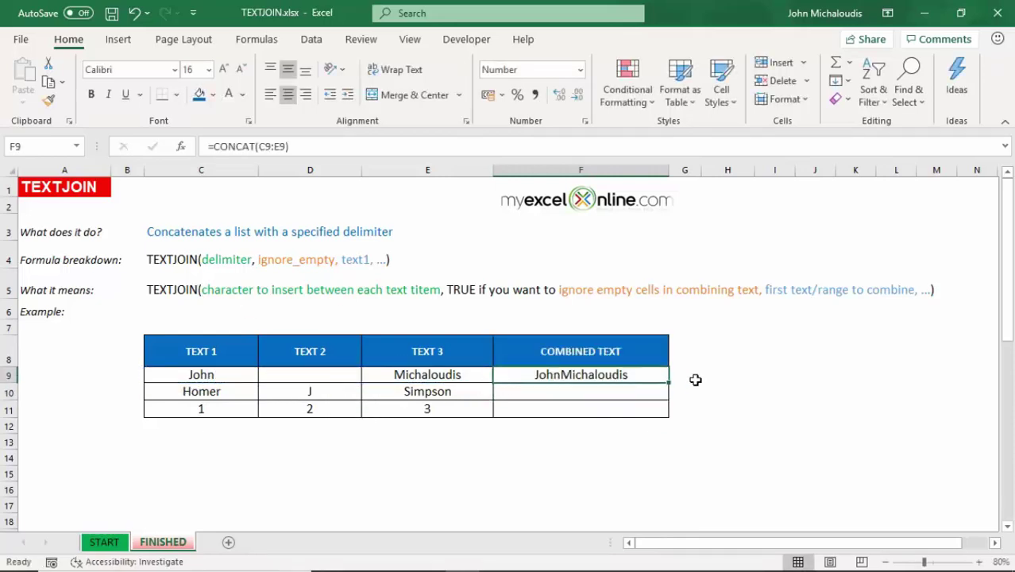
- Fill the CONCAT formula from F9 down to F11, and clear the combined text in F9:F11
double_click(669, 383)
left_click(660, 375)
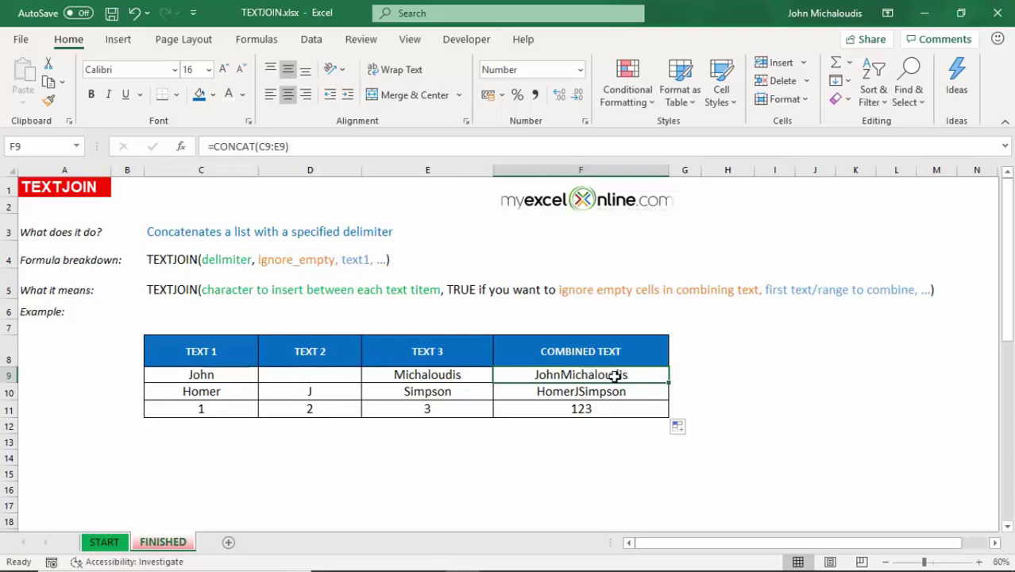
left_click_drag(615, 375, 630, 399)
key("Delete")
- Start a TEXTJOIN formula in F9 with a space in quotation marks as the delimiter
left_click(634, 377)
type("=textjo")
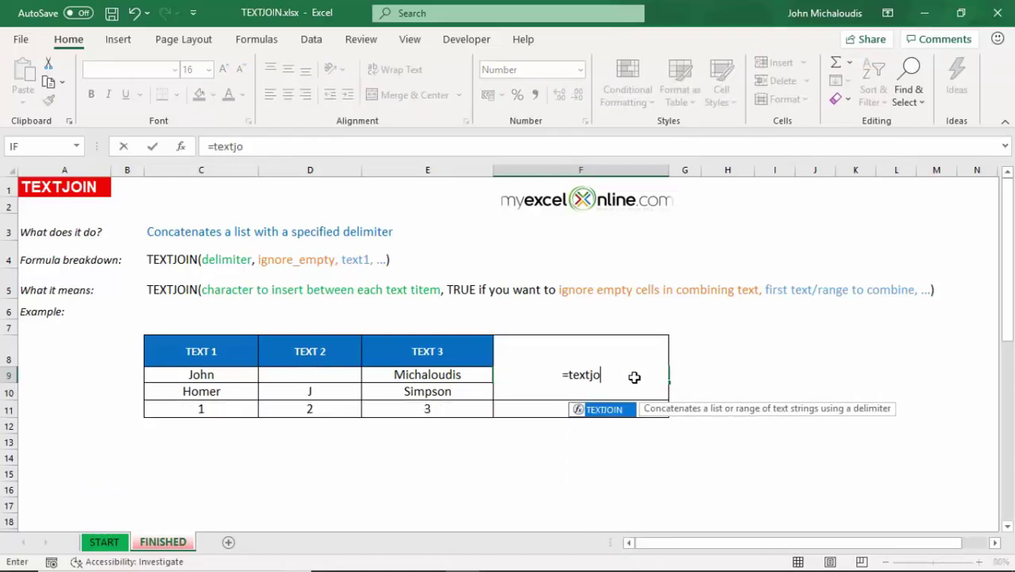
key("Tab")
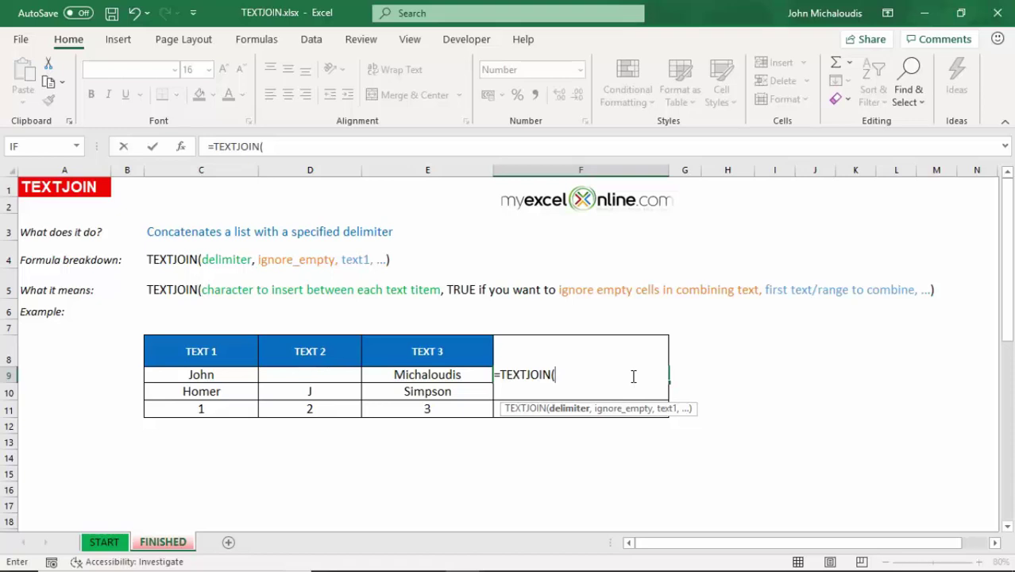
type("\" \",")
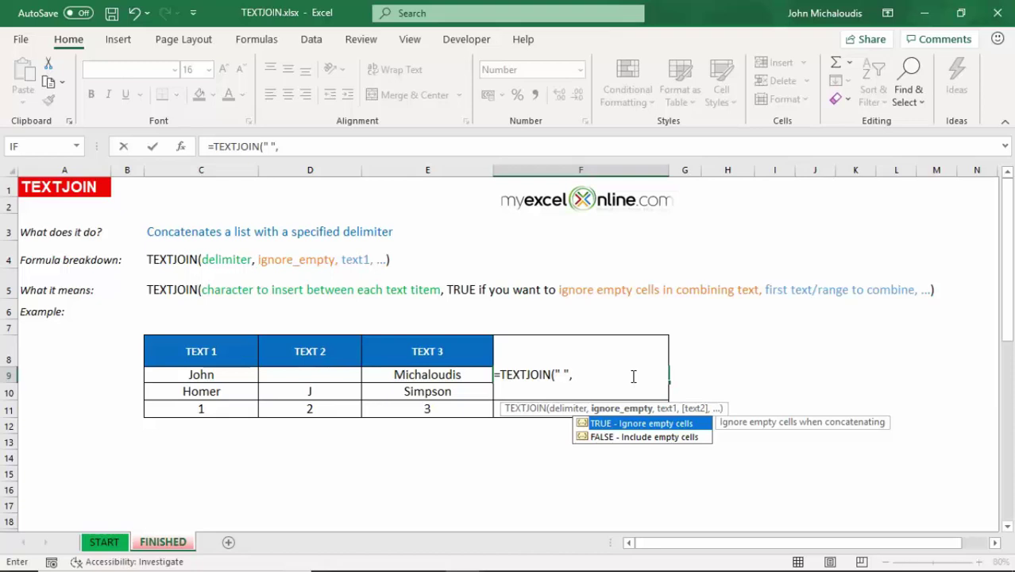
left_click(562, 374)
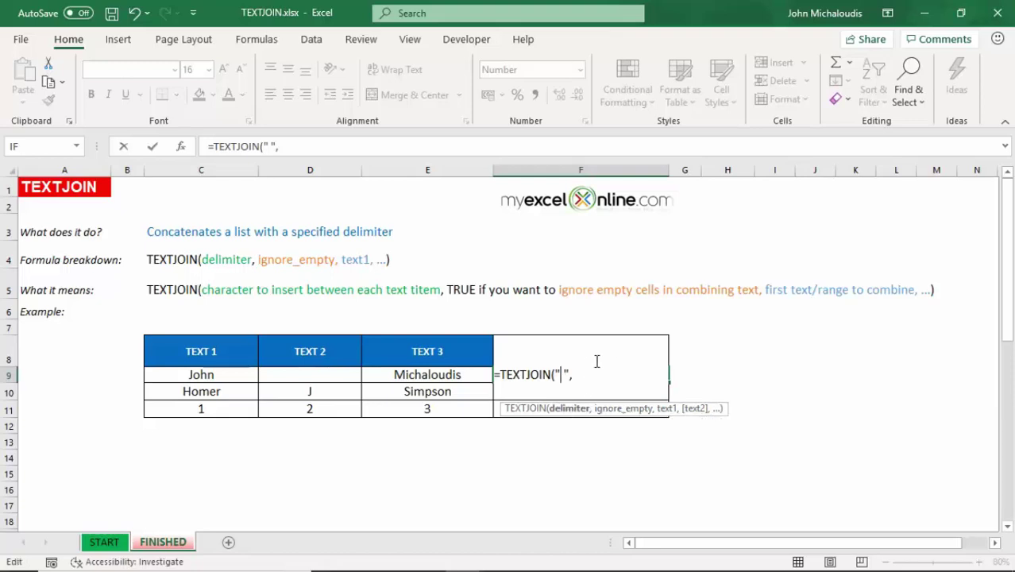
type("-")
key("BackSpace")
key("BackSpace")
- Complete the TEXTJOIN formula in F9 with TRUE to ignore empty cells and C9:E9 as the text range
left_click(586, 375)
type("tr")
key("Tab")
type(",")
left_click_drag(216, 373, 401, 378)
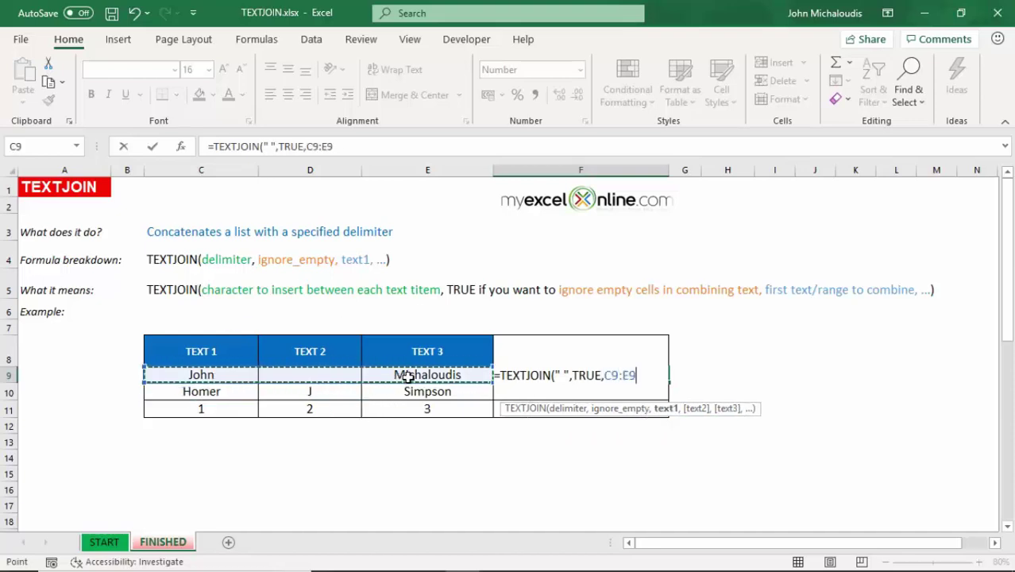
type(")")
key("Return")
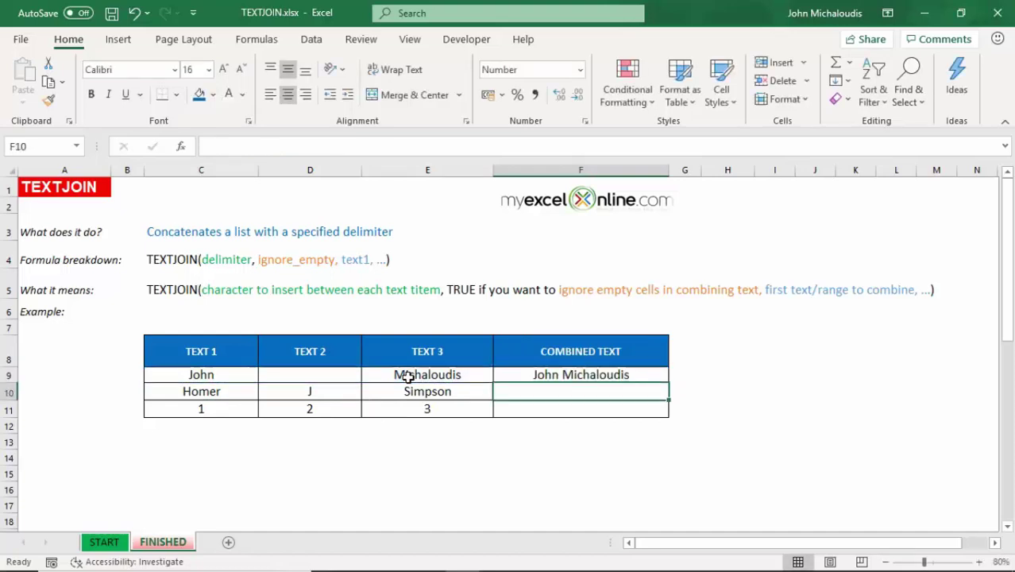
- Fill the TEXTJOIN formula from F9 down to F11 and check the copies in F10 and F11
left_click(631, 369)
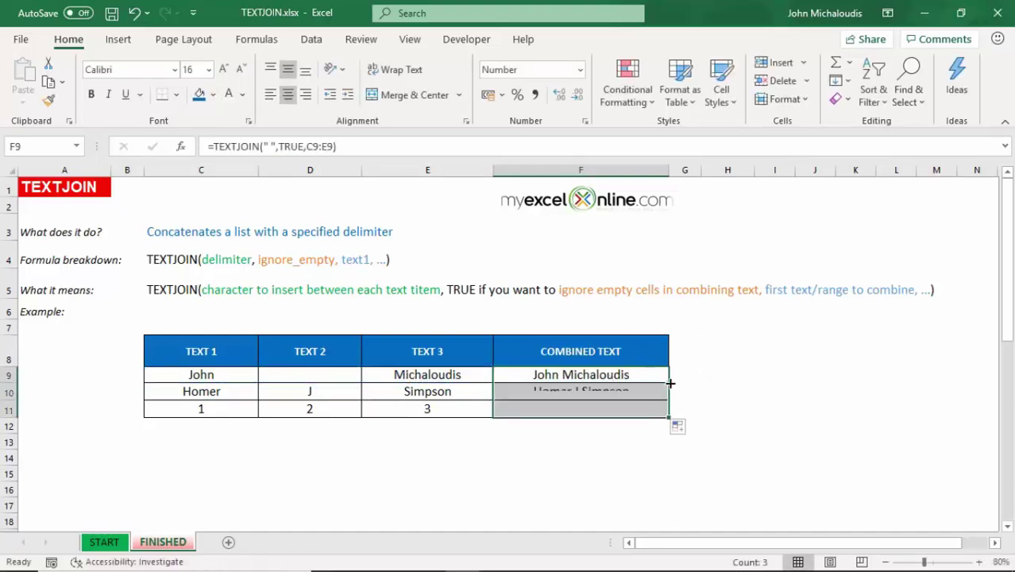
left_click_drag(670, 384, 651, 390)
left_click(651, 390)
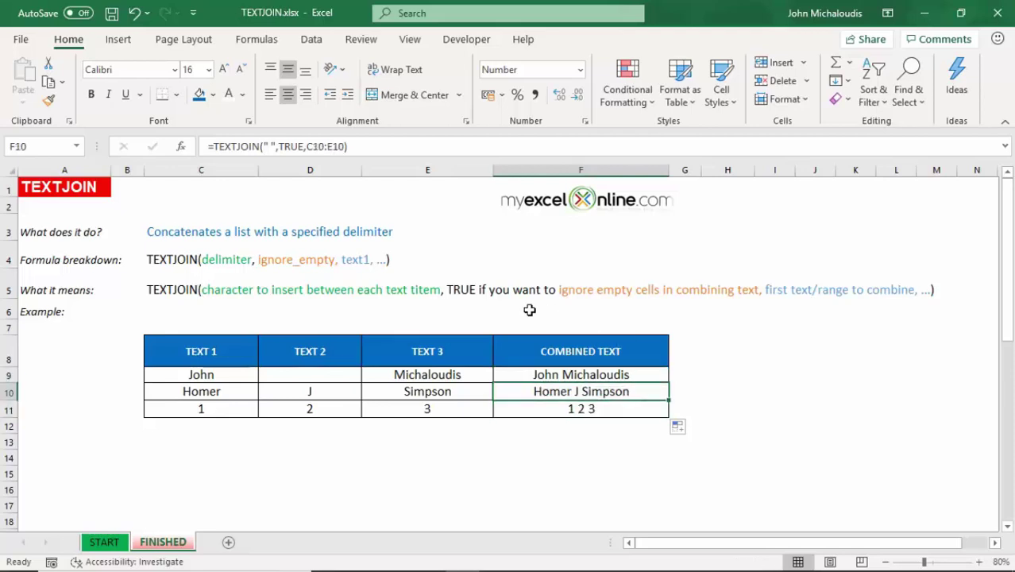
left_click(634, 409)
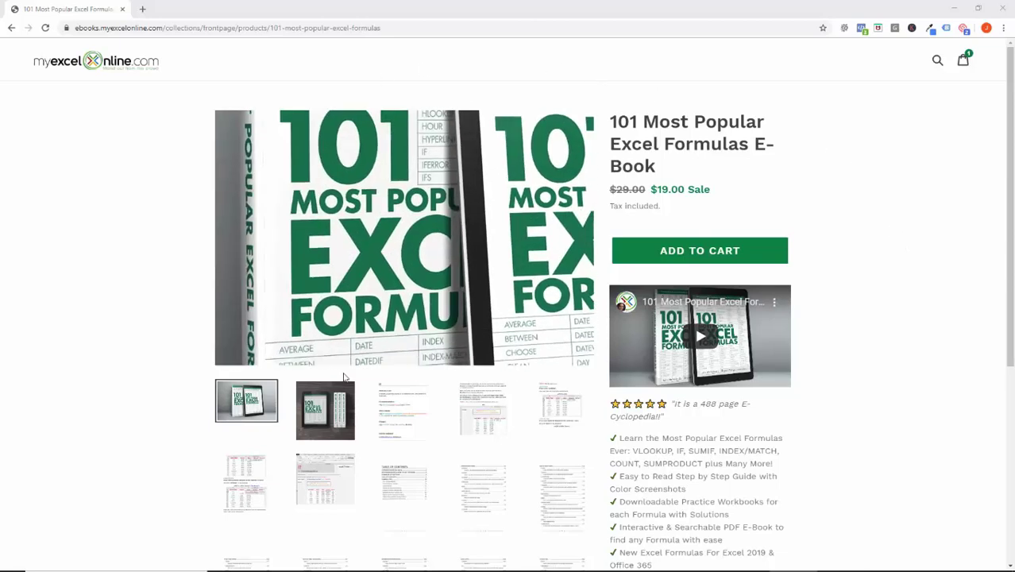
- View the IF formula sample page among the 101 Most Popular Excel Formulas E-Book images in the browser
left_click(402, 427)
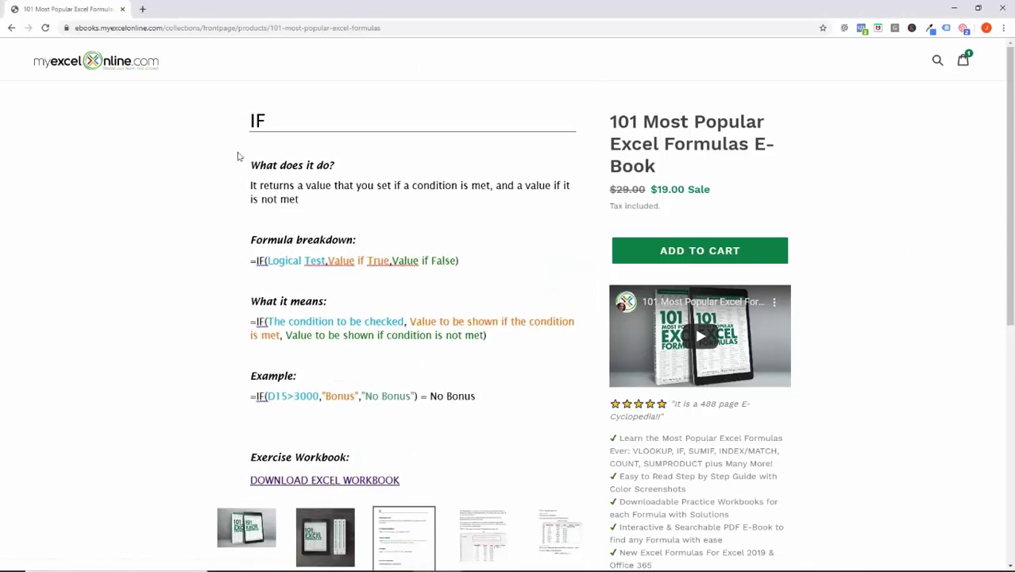